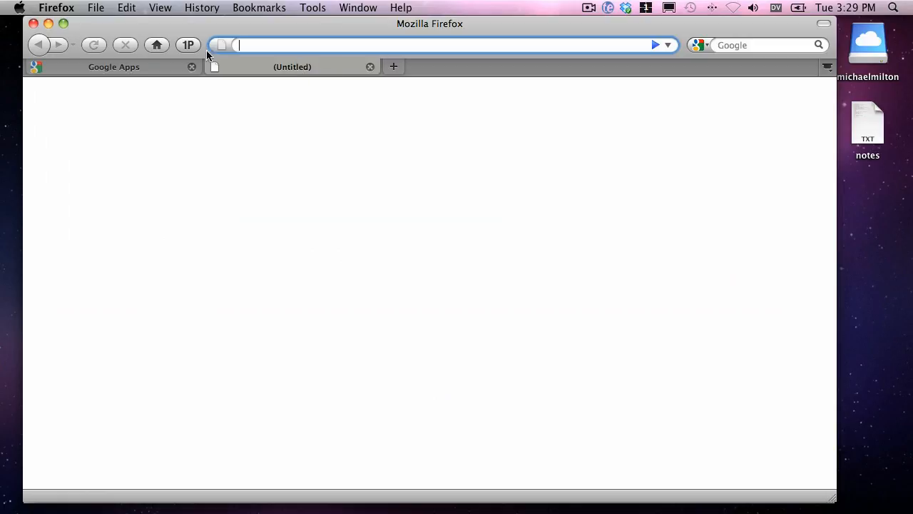
# Open the Google Apps dashboard of the personal .net domain in the second tab, replacing coffeekooks.com in the copied dashboard address.
pyautogui.click(302, 46)
pyautogui.press('super+c')
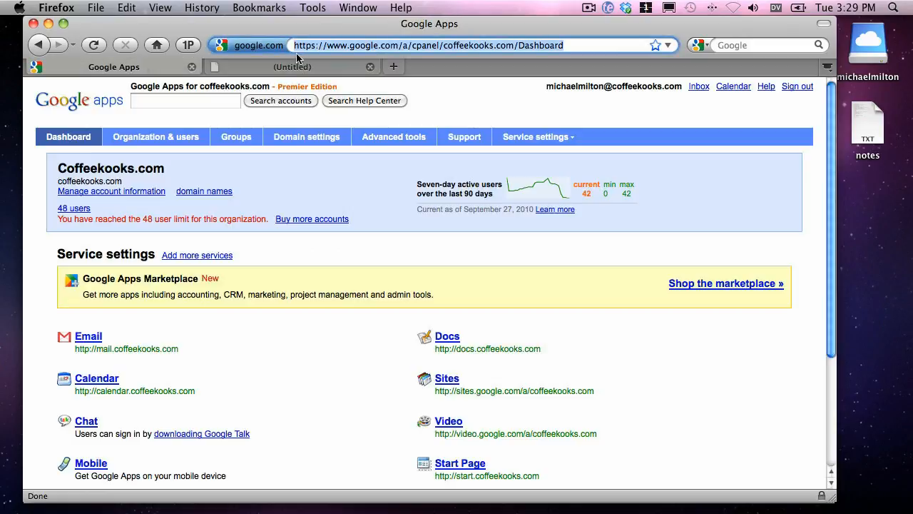
pyautogui.click(314, 67)
pyautogui.click(267, 46)
pyautogui.press('super+v')
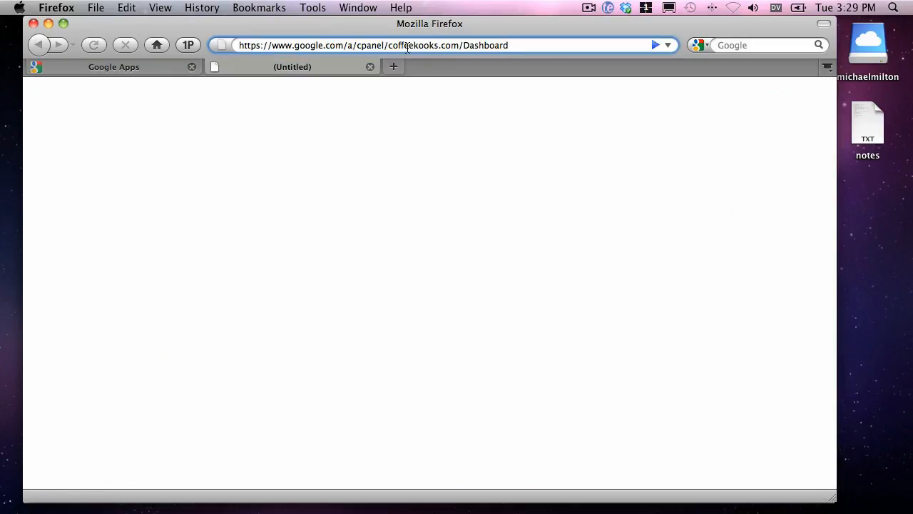
pyautogui.moveTo(388, 46); pyautogui.dragTo(458, 50)
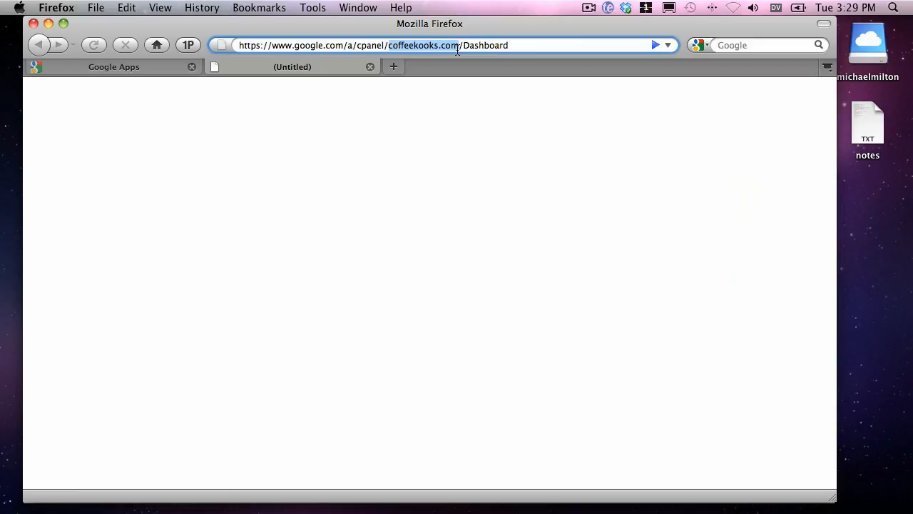
pyautogui.write('michaelmilton.net')
pyautogui.press('Return')
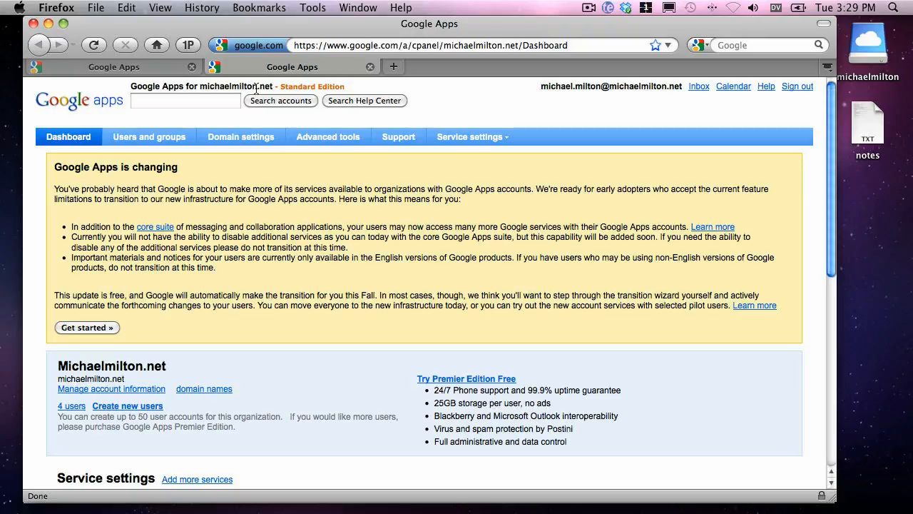
# Go to the domain's groups list and open the form for creating a new group.
pyautogui.click(125, 145)
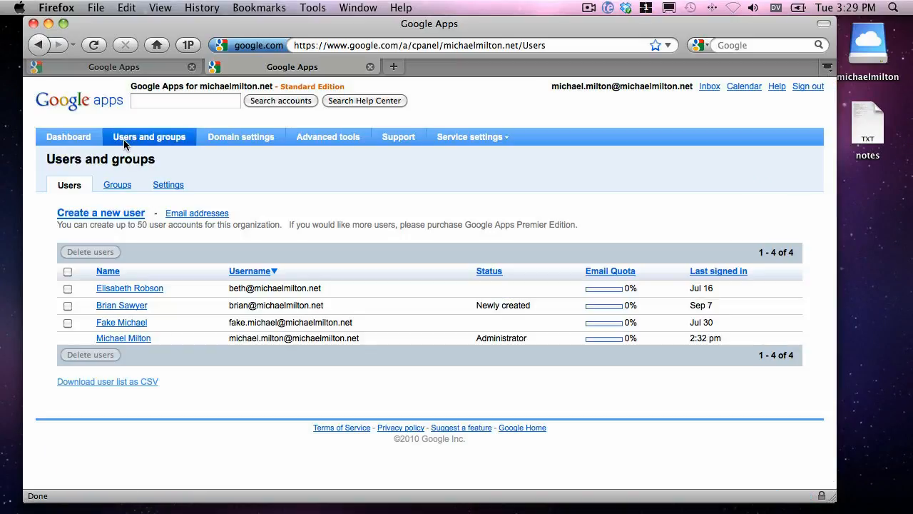
pyautogui.click(111, 189)
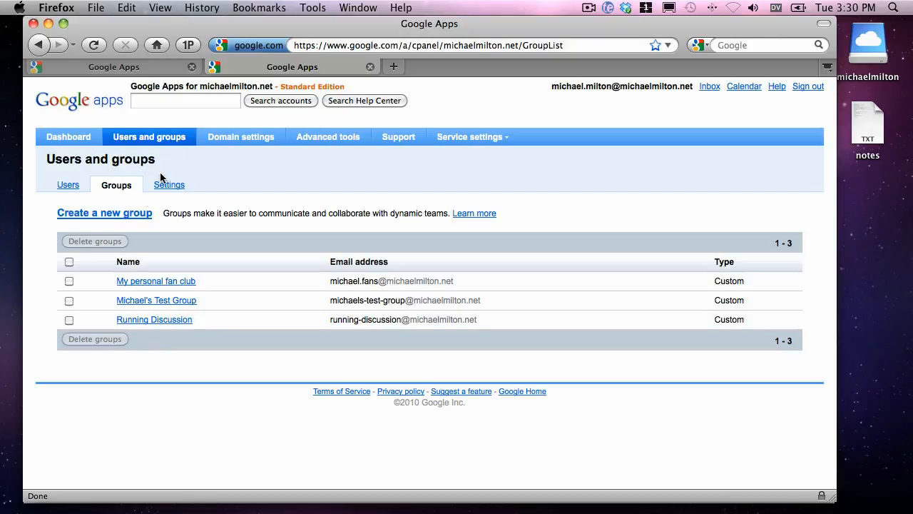
pyautogui.click(129, 215)
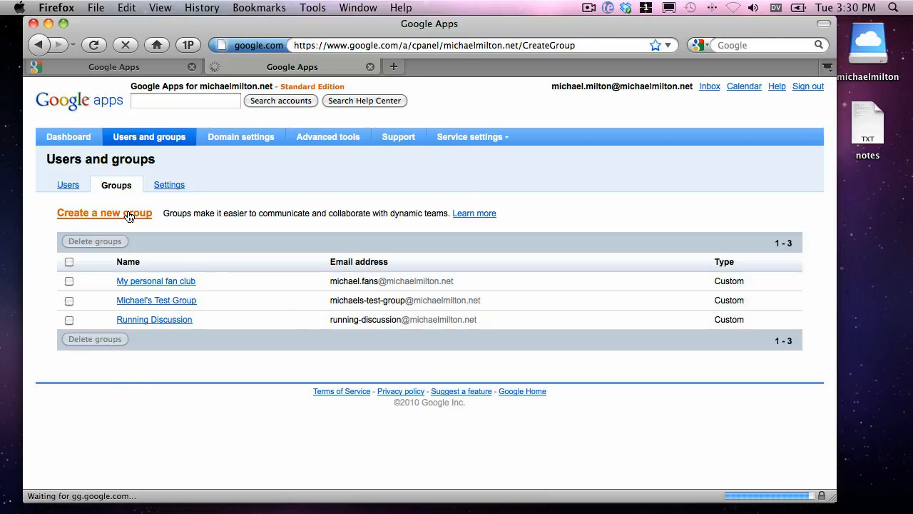
pyautogui.scroll(-3, 504, 269)
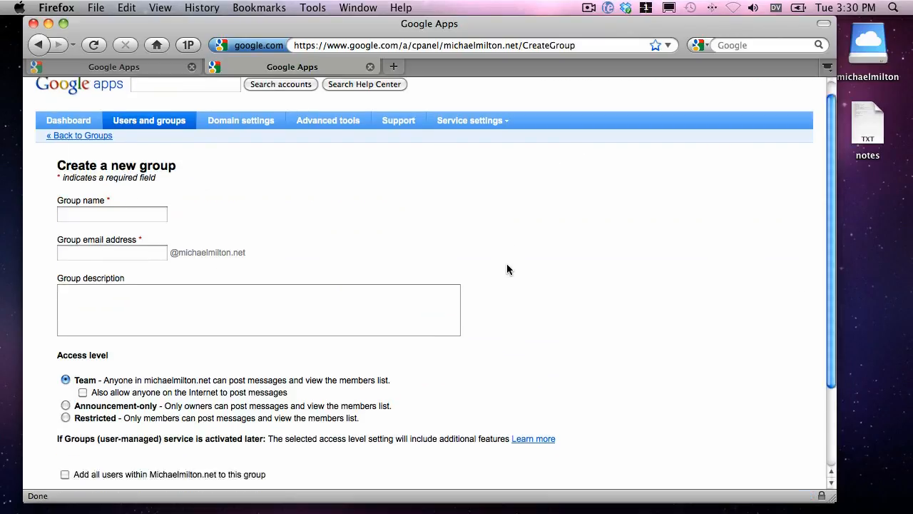
pyautogui.scroll(2, 508, 262)
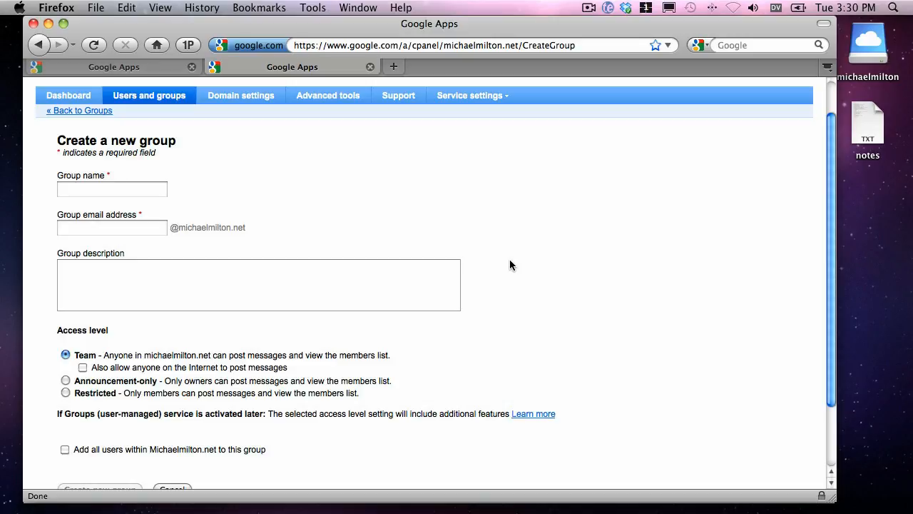
# Create a group named Sales with "sales" as its email address prefix and the Team access level.
pyautogui.click(105, 189)
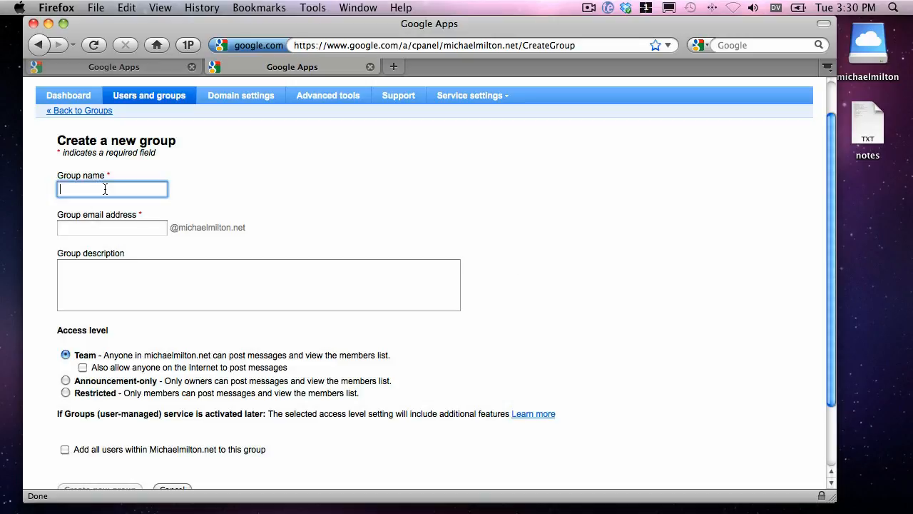
pyautogui.press('Tab')
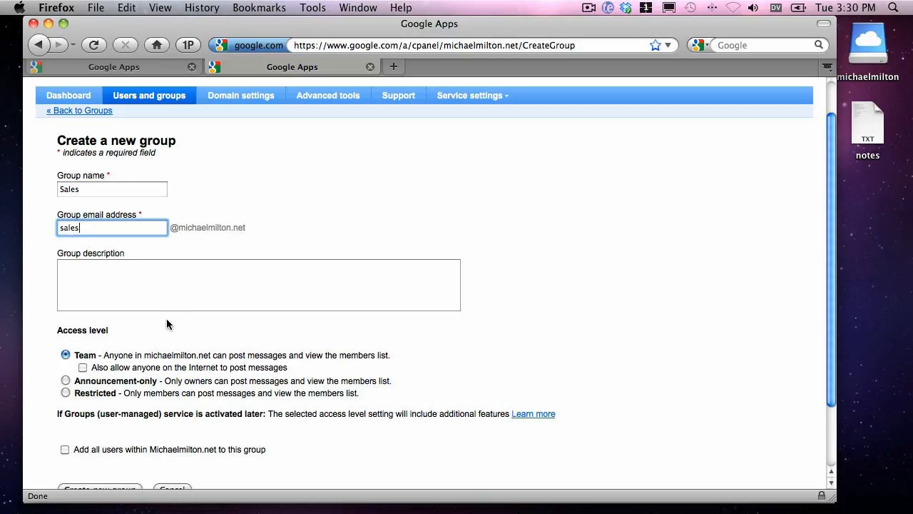
pyautogui.scroll(-3, 217, 318)
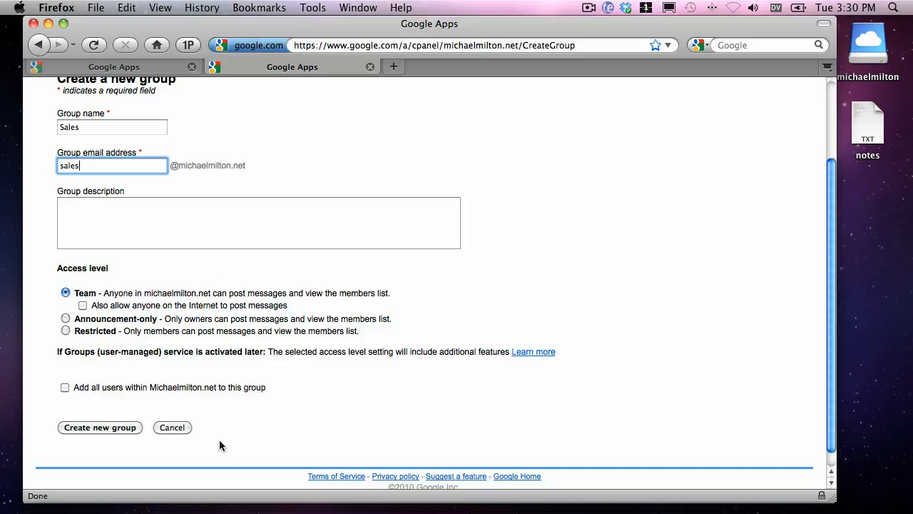
pyautogui.scroll(1, 90, 428)
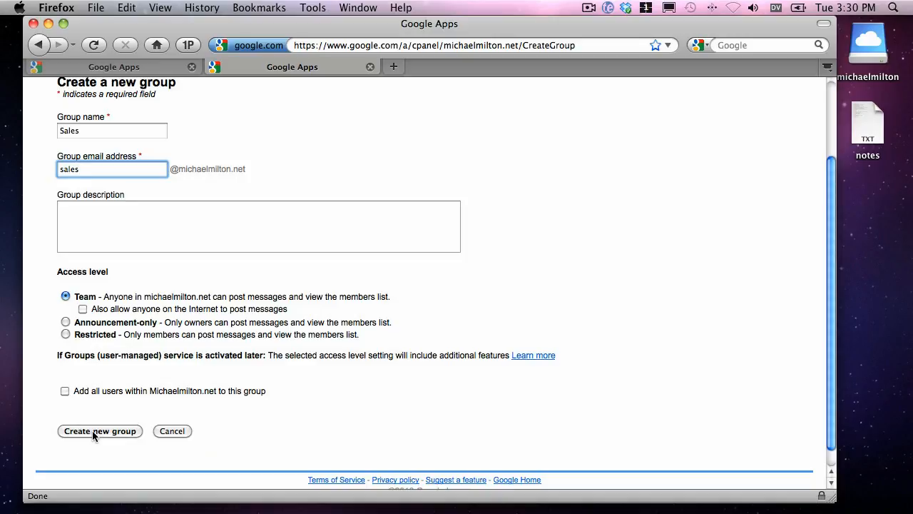
pyautogui.click(116, 433)
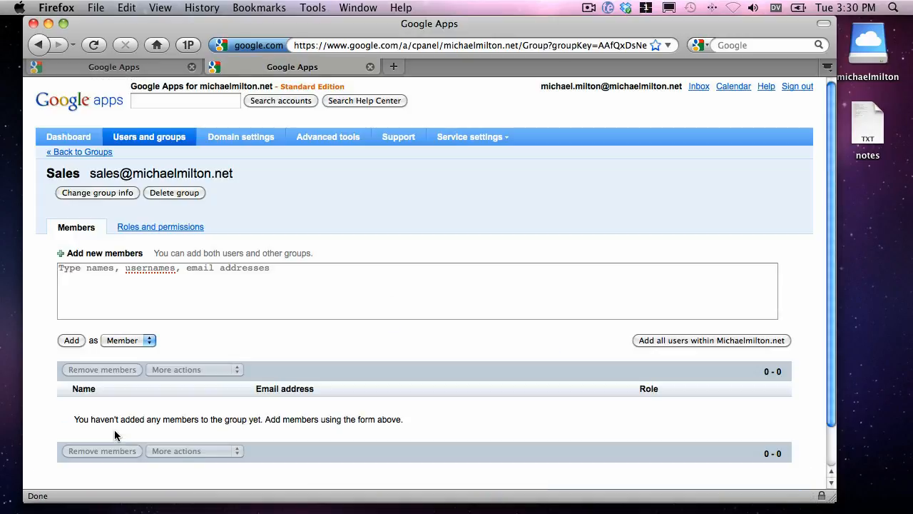
# Enter two existing domain users' email addresses as new members of the Sales group, using the suggested matches.
pyautogui.click(97, 284)
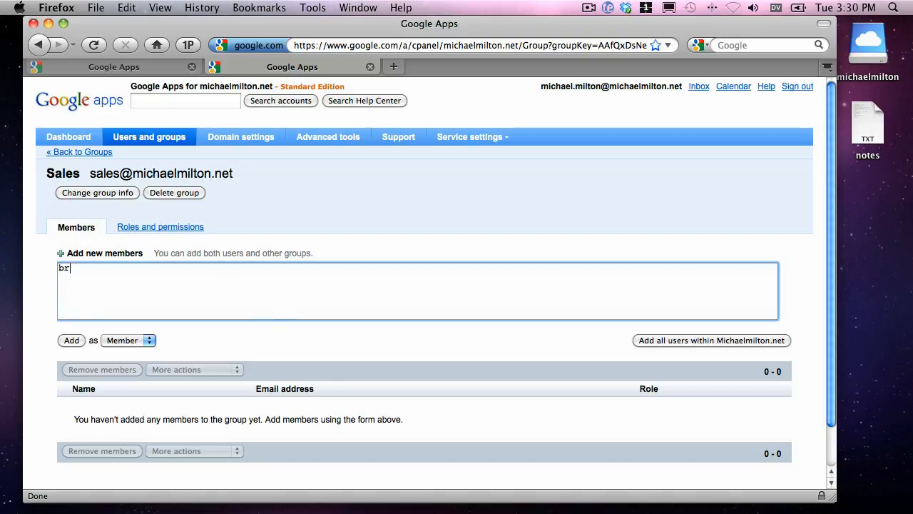
pyautogui.write('brian')
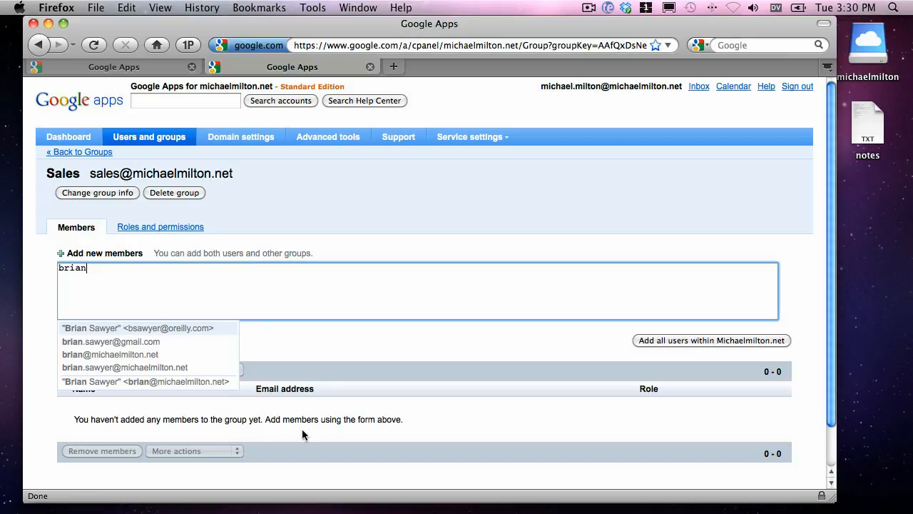
pyautogui.click(109, 360)
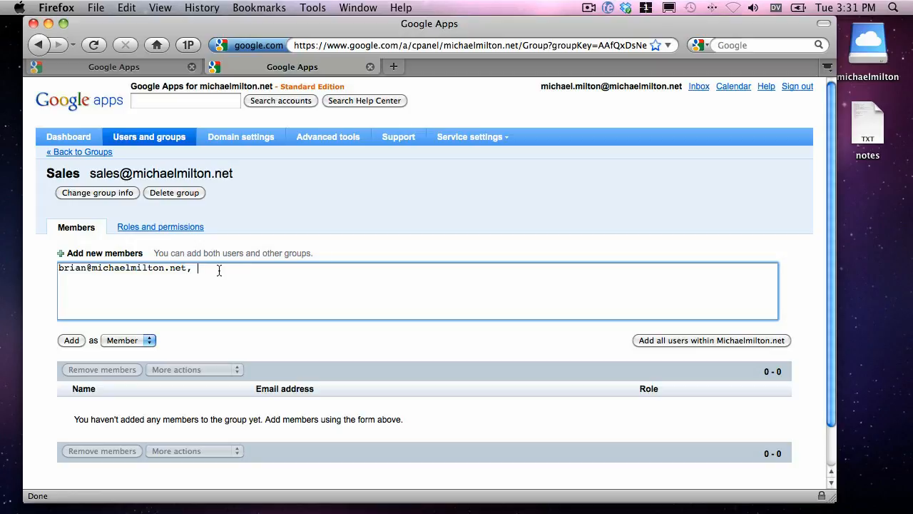
pyautogui.write('rob')
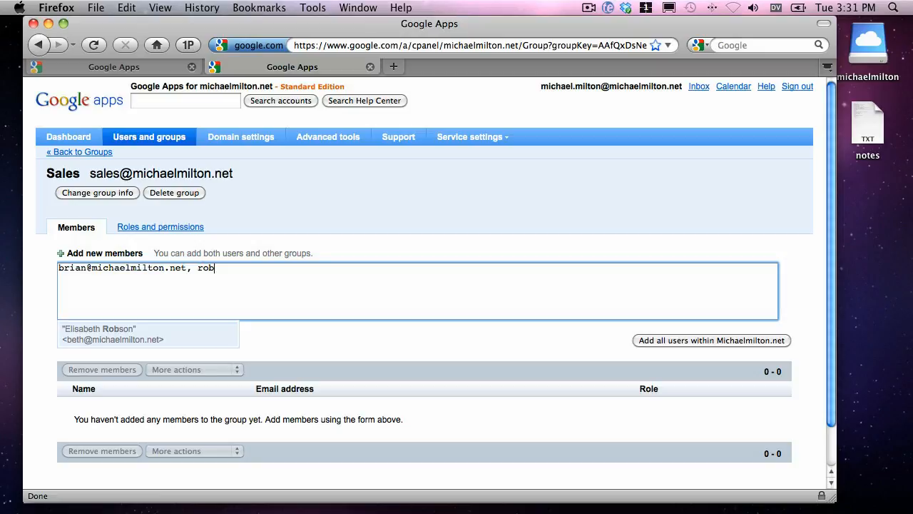
pyautogui.click(88, 343)
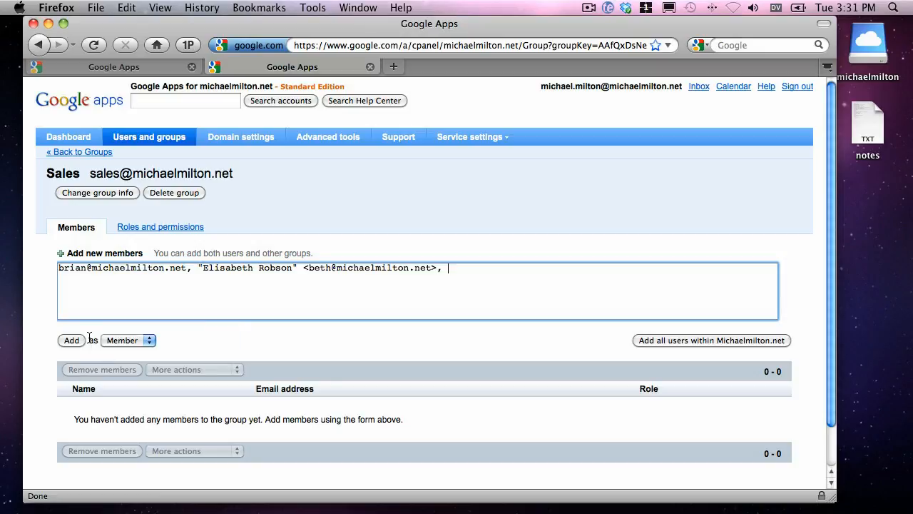
# Append the administrator's own domain account to the end of the new members list.
pyautogui.moveTo(405, 276); pyautogui.dragTo(406, 274)
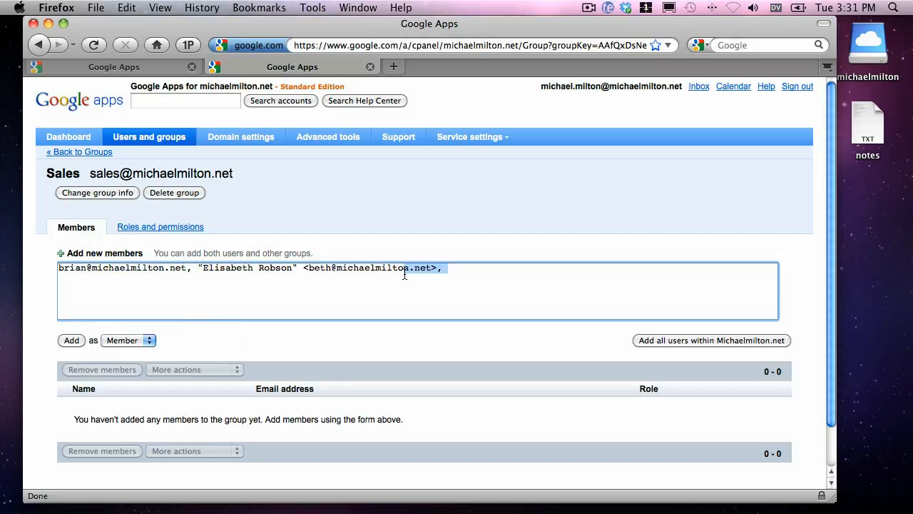
pyautogui.click(444, 263)
pyautogui.click(446, 267)
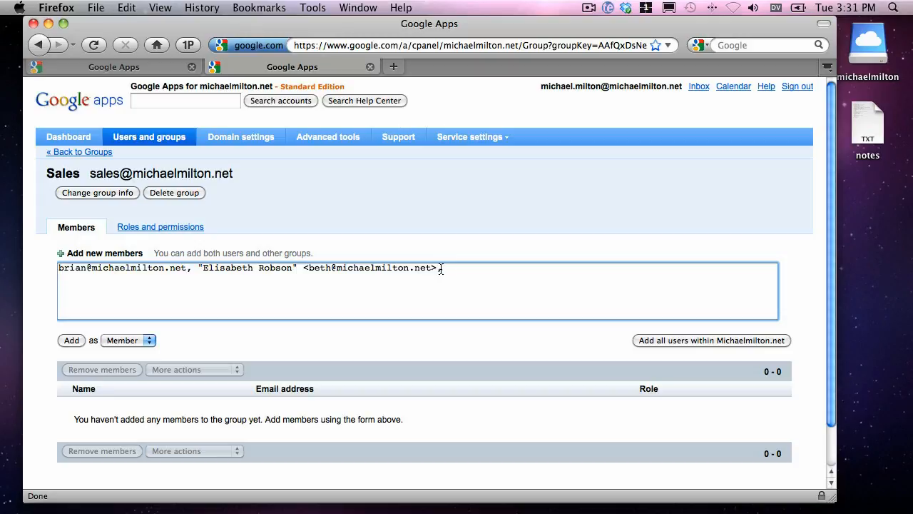
pyautogui.write('michael')
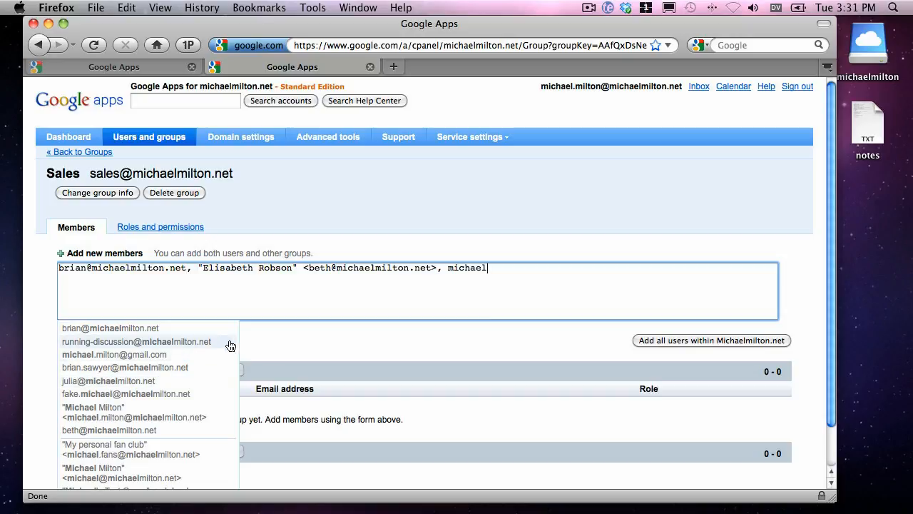
pyautogui.click(168, 418)
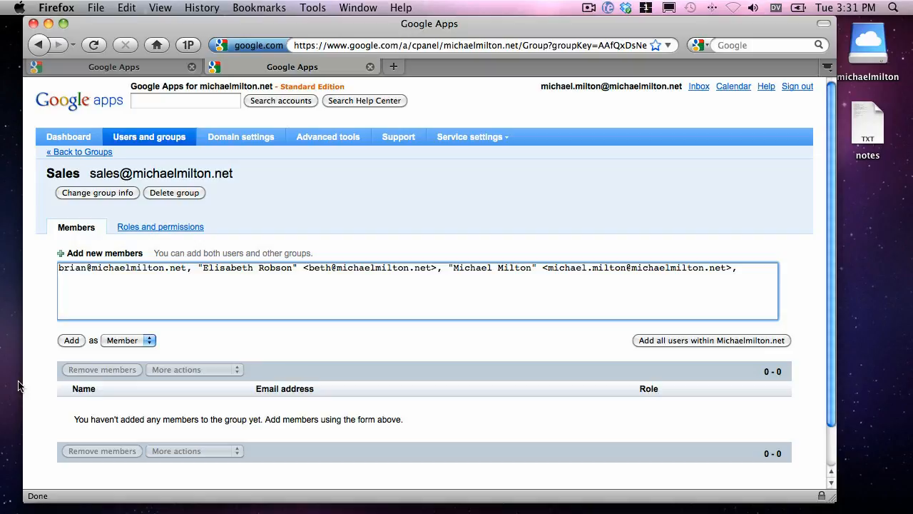
# Set the role to Owner and add the three listed people to the Sales group.
pyautogui.click(118, 342)
pyautogui.click(123, 350)
pyautogui.click(72, 341)
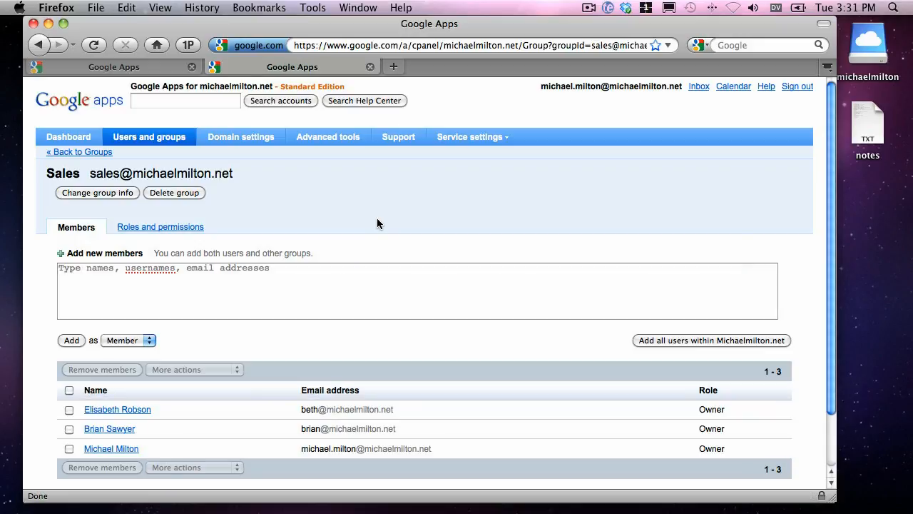
pyautogui.scroll(-1, 100, 207)
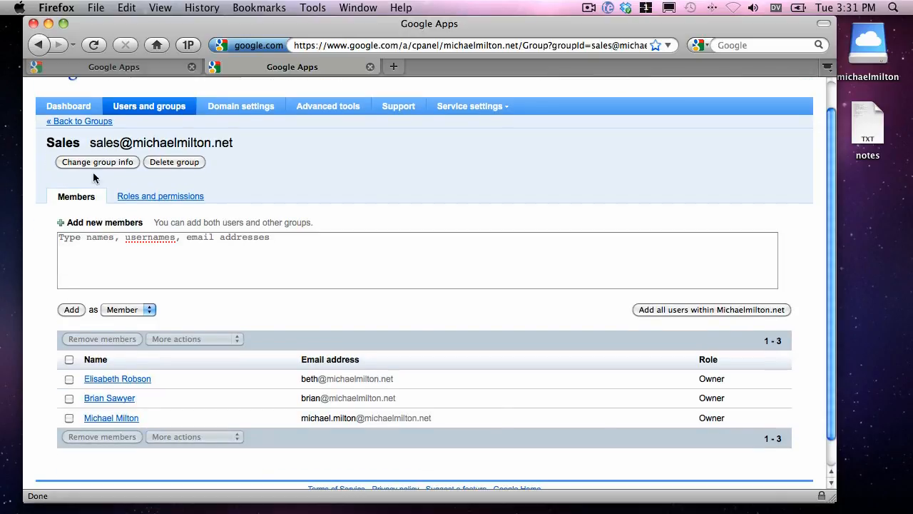
pyautogui.scroll(1, 114, 178)
# Open the personal domain's webmail inbox in a new tab.
pyautogui.press('super+t')
pyautogui.write('m')
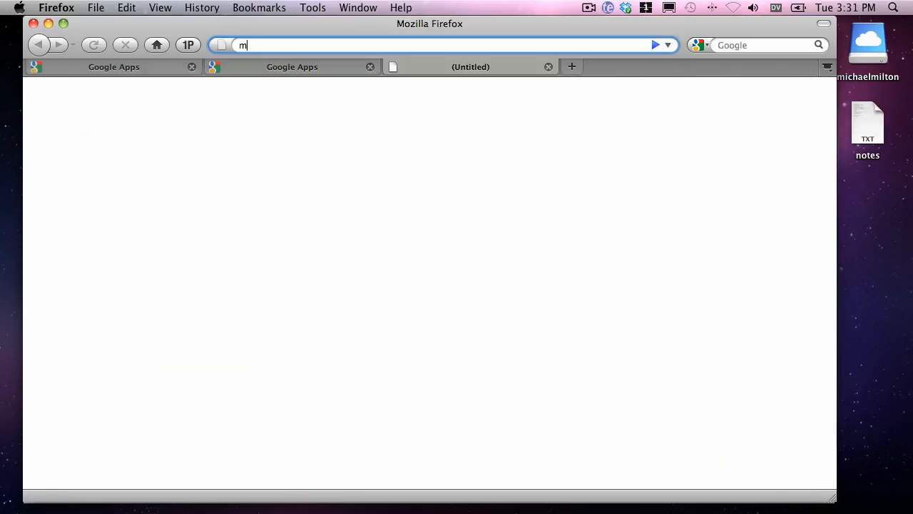
pyautogui.write('ail.michaelmilton.net')
pyautogui.press('Return')
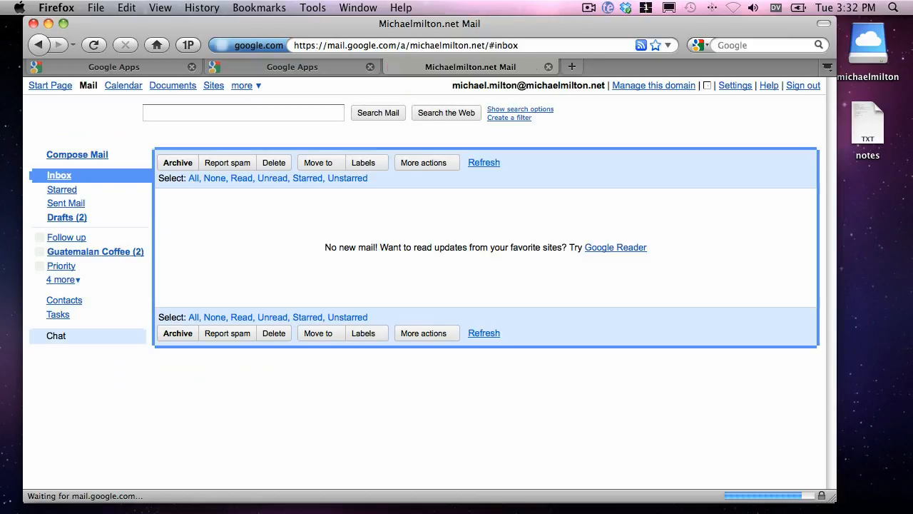
# Compose and send an email to the Sales group's address with "test" as both subject and body.
pyautogui.write('c')
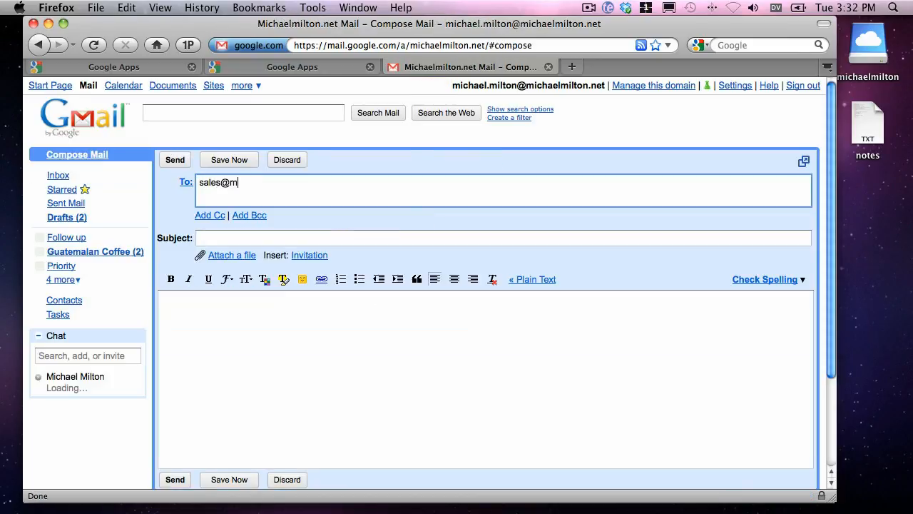
pyautogui.press('Tab')
pyautogui.write('test')
pyautogui.press('Tab')
pyautogui.write('test')
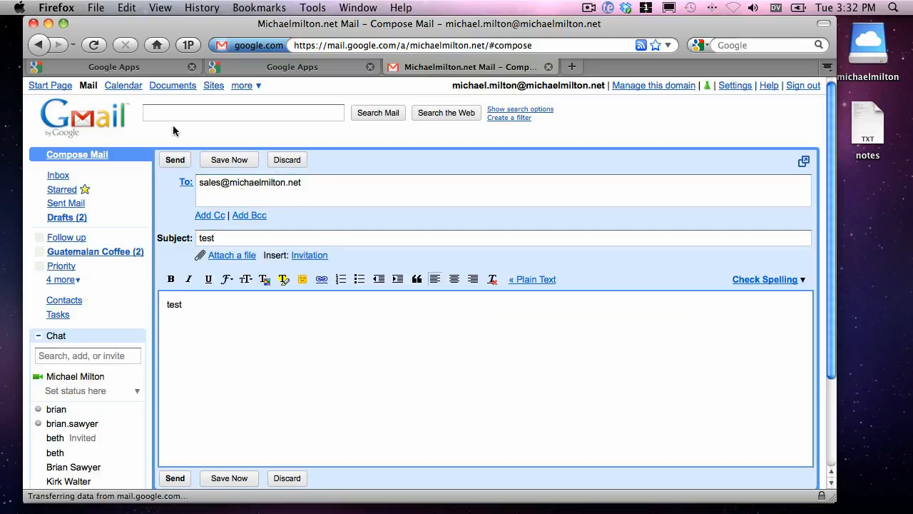
pyautogui.click(169, 162)
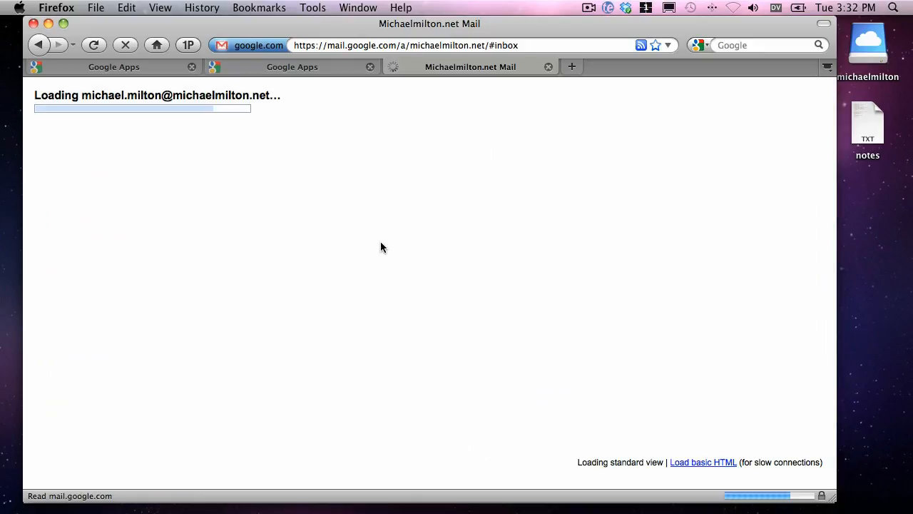
# Reload the inbox to check for the test message, and return to the Sales group's member page.
pyautogui.press('super+r')
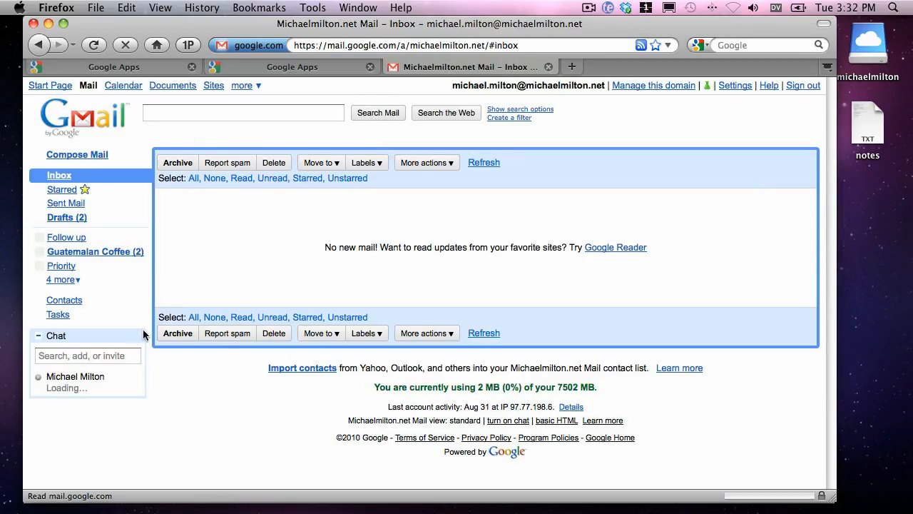
pyautogui.press('super+r')
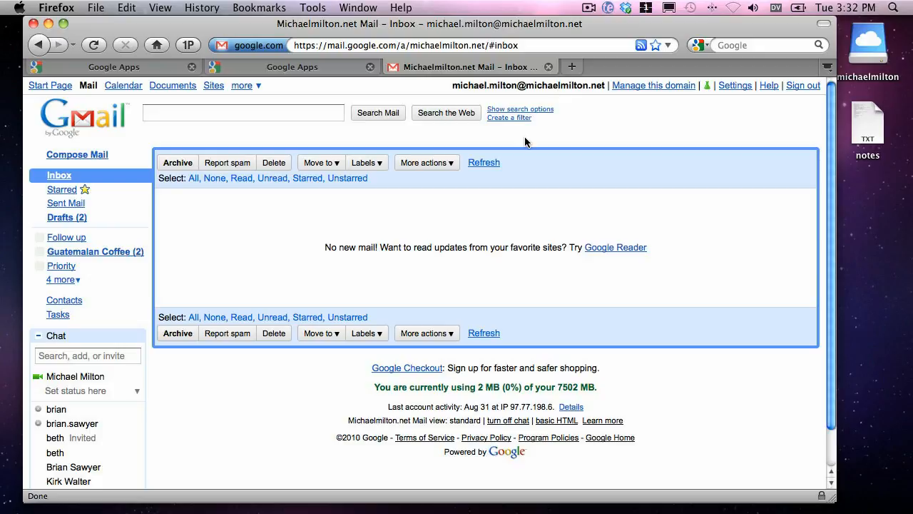
pyautogui.click(289, 68)
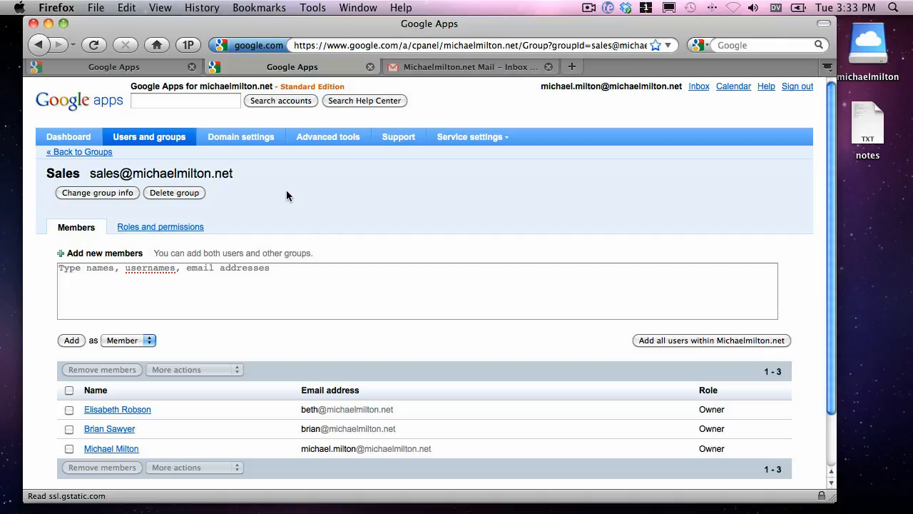
# Close the Sales group tab, reload the inbox once more, and close the mail tab to return to the coffeekooks.com dashboard.
pyautogui.press('super+w')
pyautogui.press('super+r')
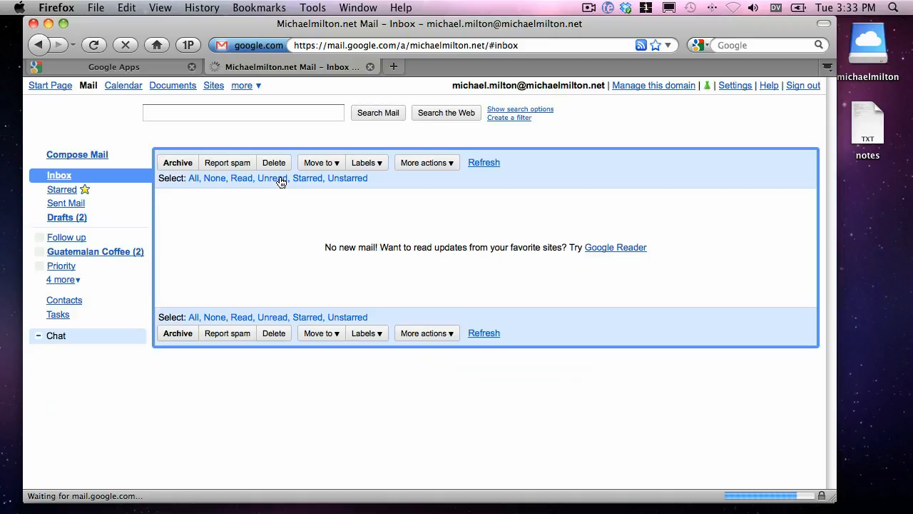
pyautogui.press('super+w')
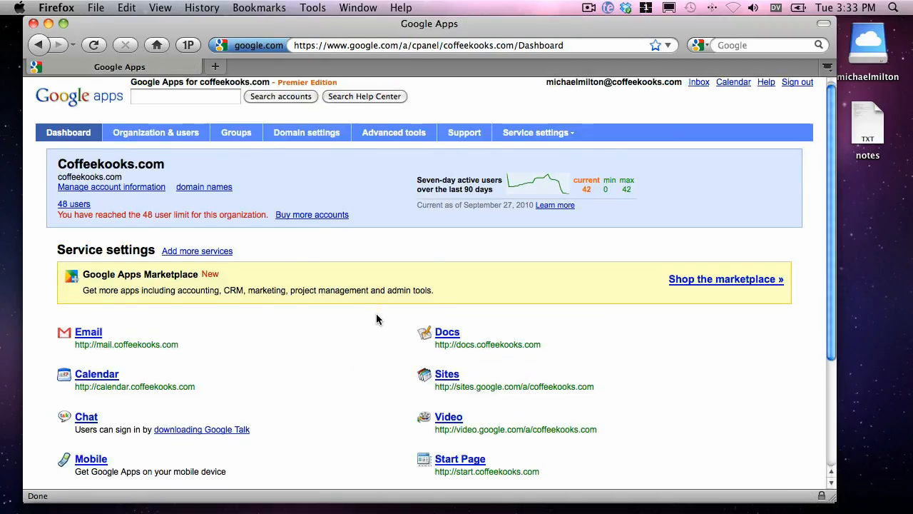
# Open the Groups (user-managed) service settings and review the sharing, group creation, member access and visibility options.
pyautogui.scroll(-3, 364, 319)
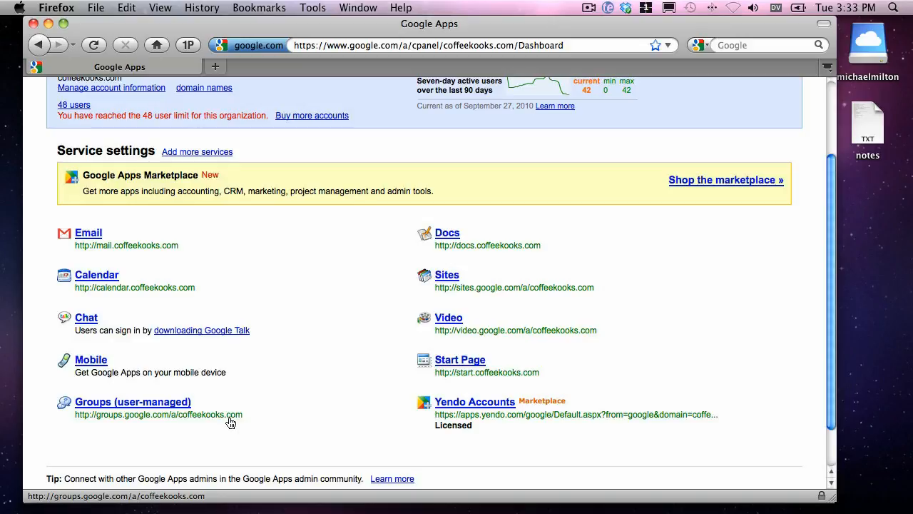
pyautogui.click(97, 406)
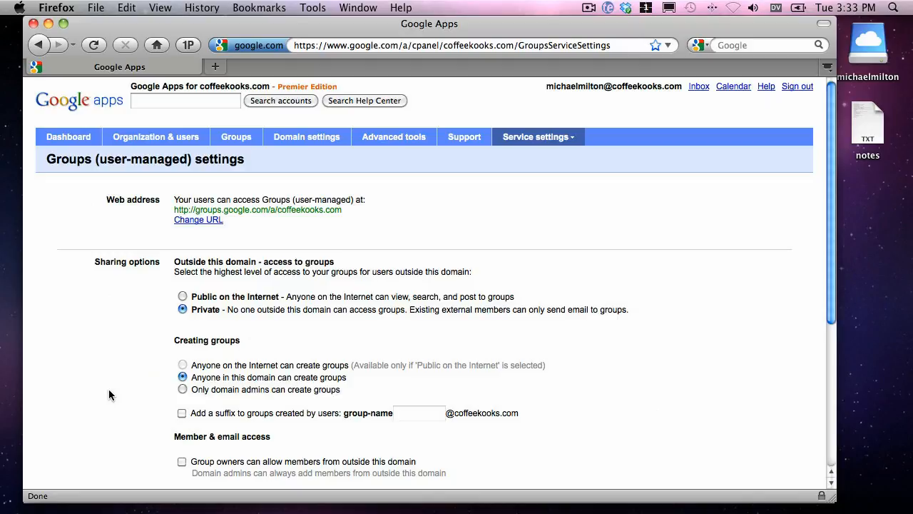
pyautogui.scroll(-5, 109, 391)
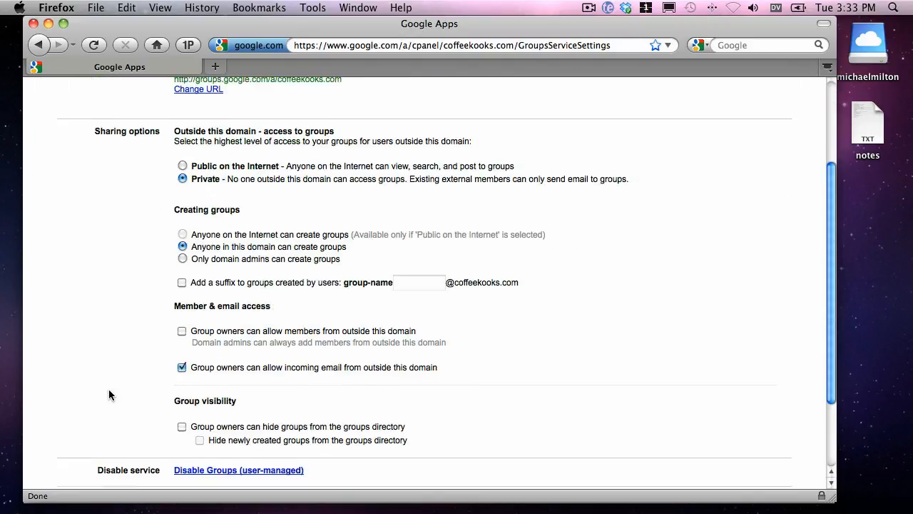
pyautogui.scroll(3, 109, 389)
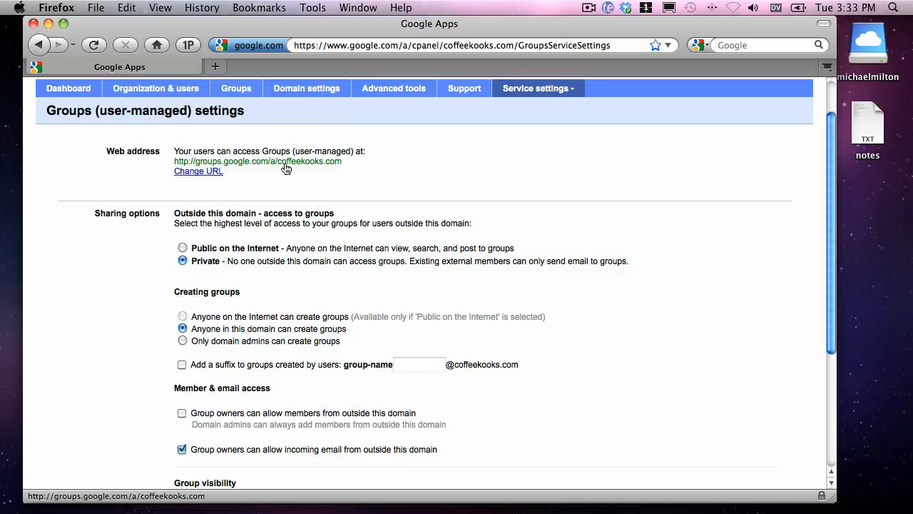
pyautogui.moveTo(343, 164); pyautogui.dragTo(176, 168)
pyautogui.press('super+c')
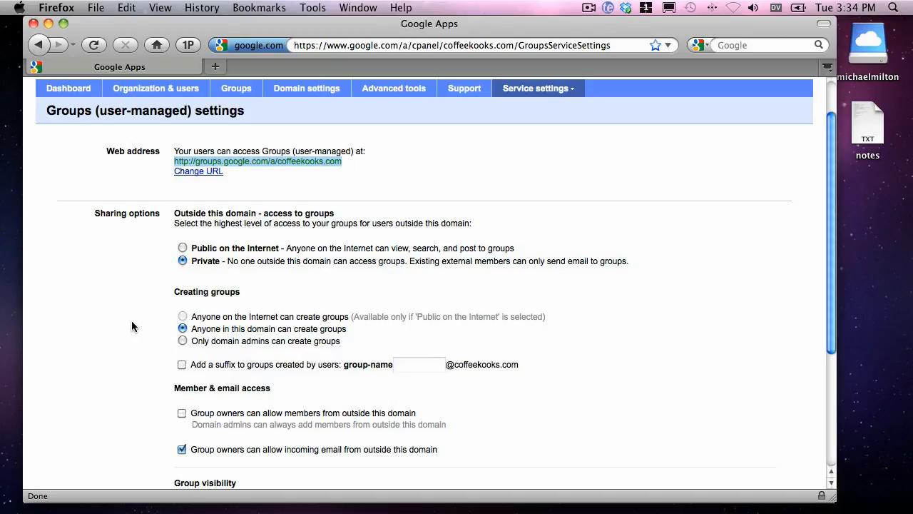
pyautogui.scroll(-4, 131, 327)
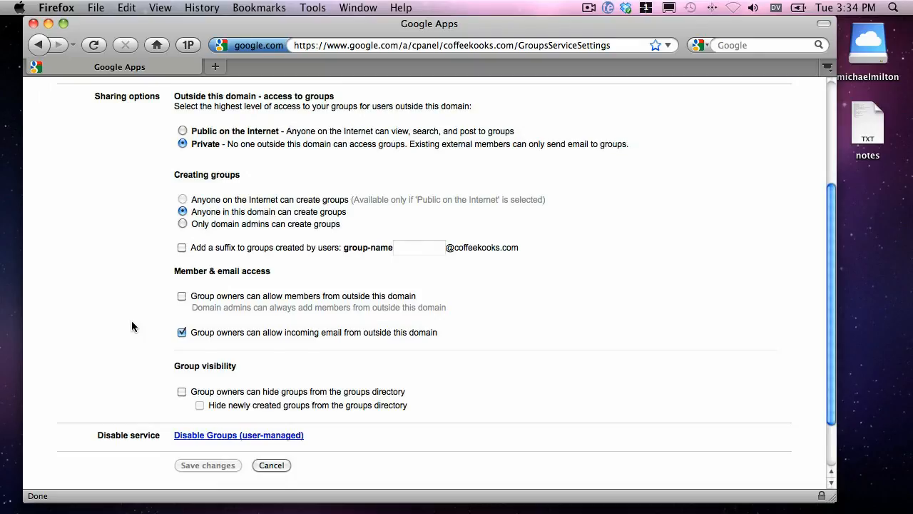
pyautogui.scroll(6, 131, 320)
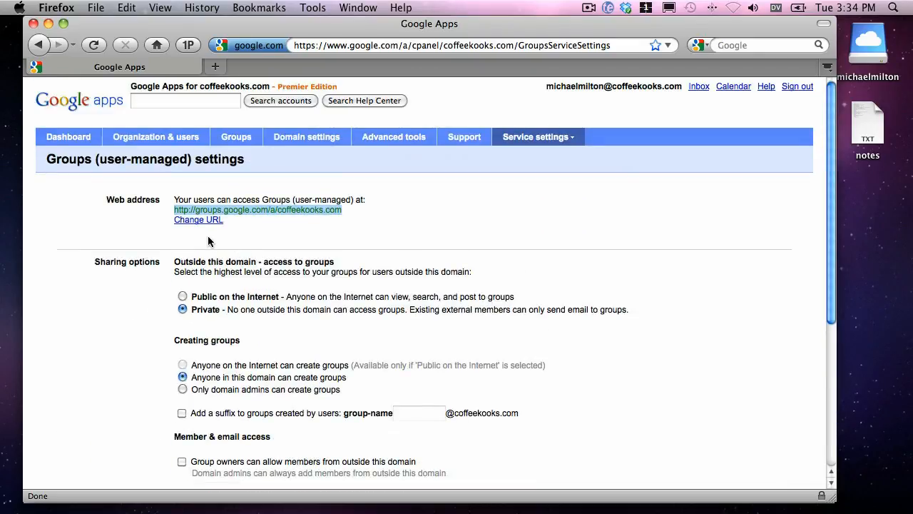
pyautogui.click(381, 46)
pyautogui.press('super+v')
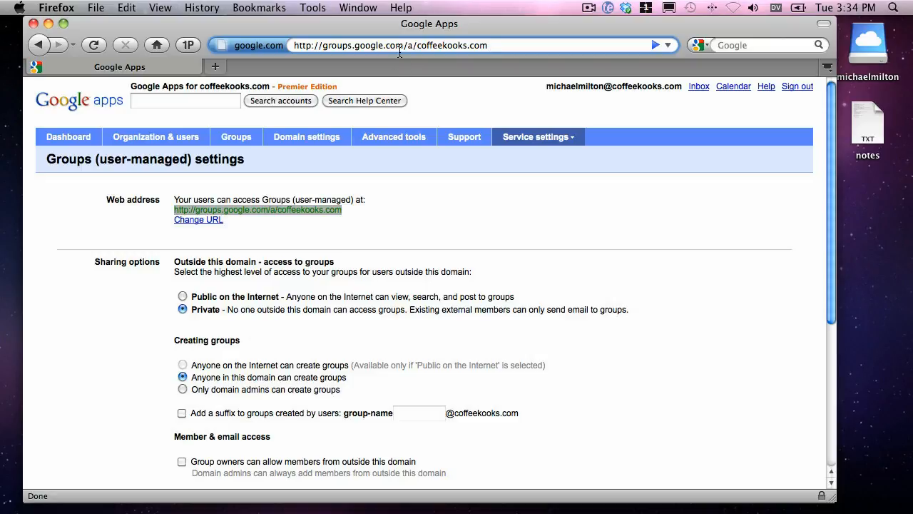
pyautogui.press('Return')
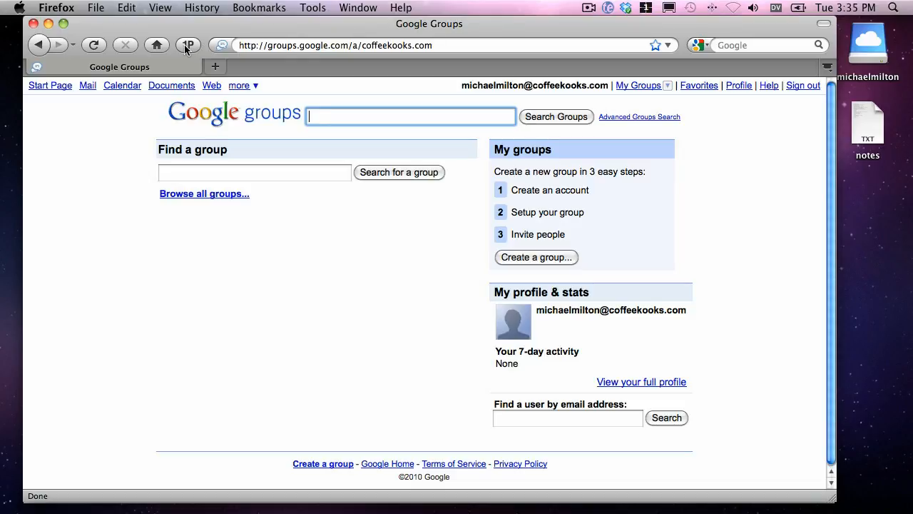
# Sign out of the administrator account and sign in with the username and password saved in 1Password as Google CoffeeKooks MM2.
pyautogui.click(789, 86)
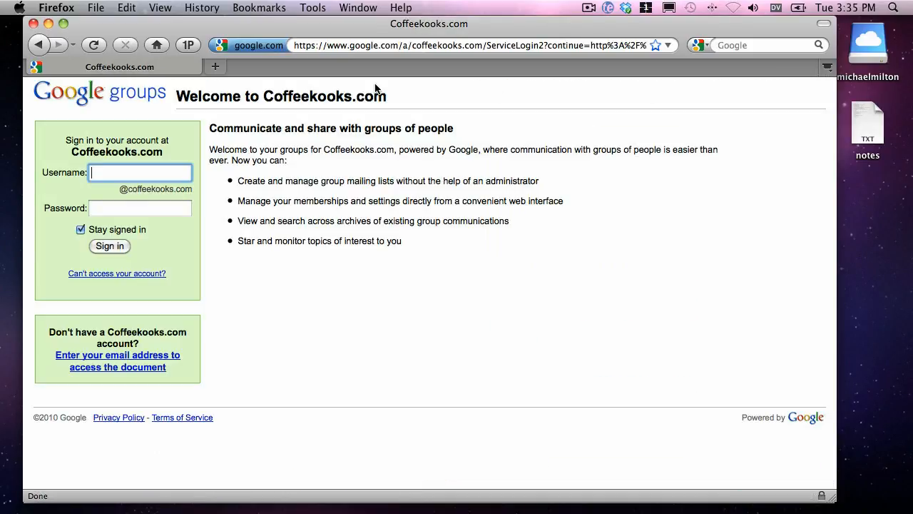
pyautogui.click(190, 48)
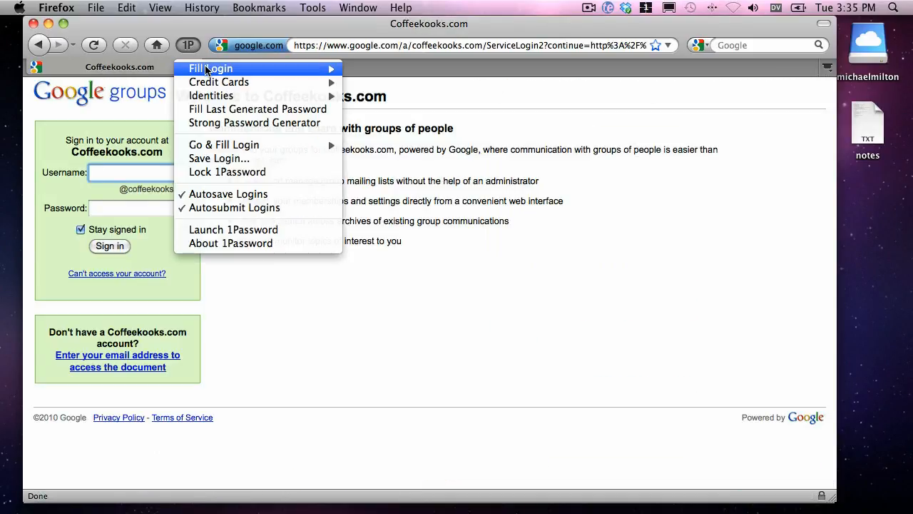
pyautogui.moveTo(309, 67)
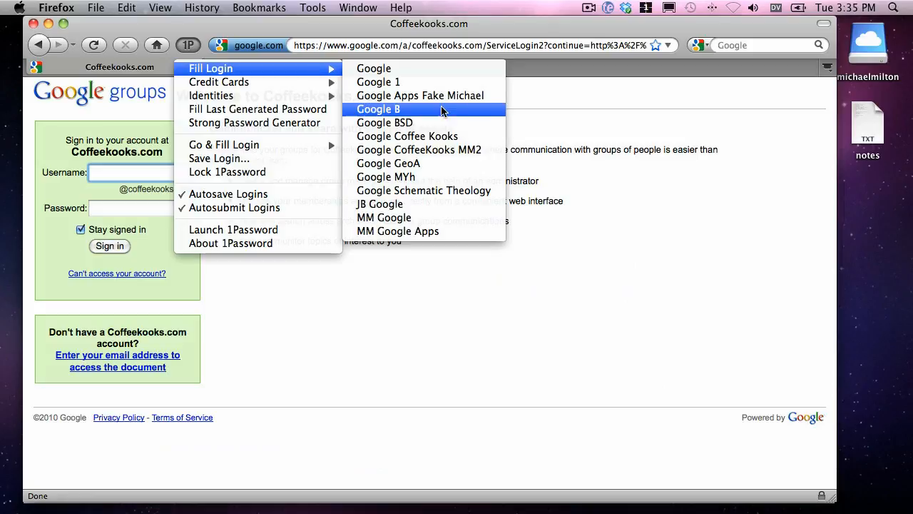
pyautogui.click(466, 150)
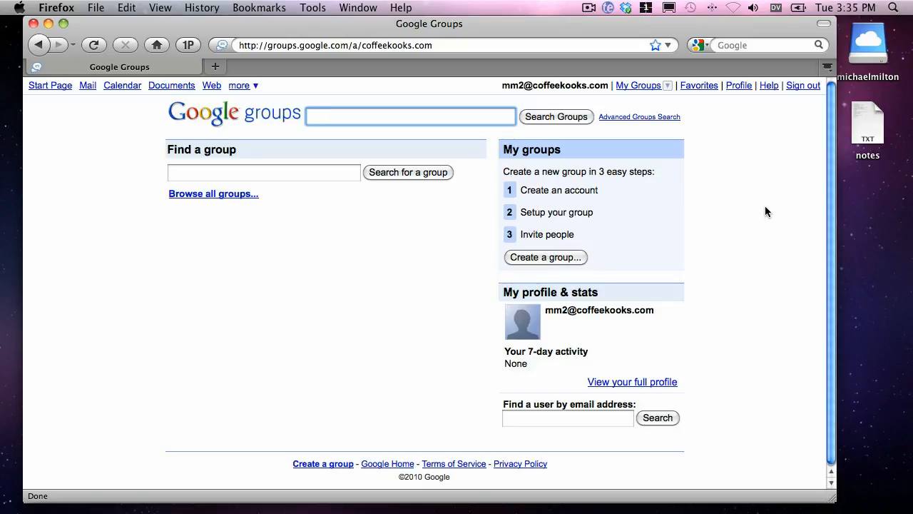
# Start creating a new group and name it "Fishing Enthusiasts".
pyautogui.click(553, 258)
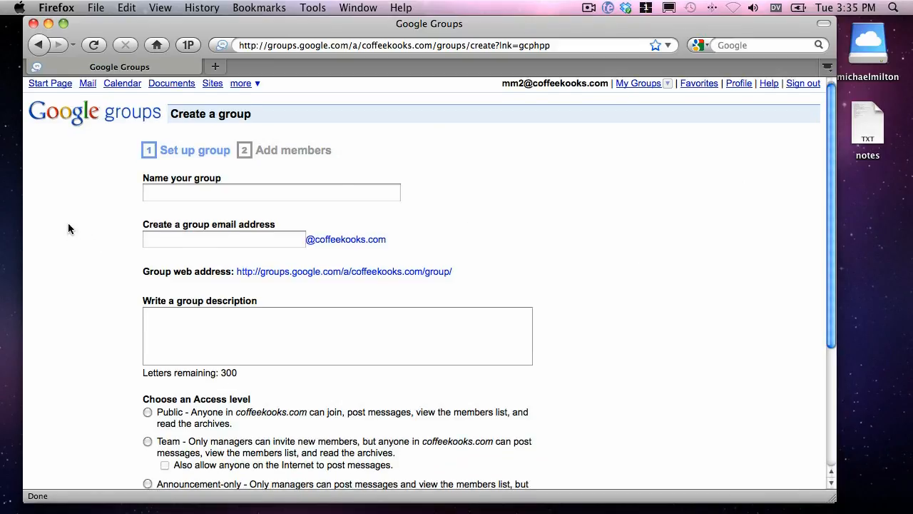
pyautogui.scroll(-2, 69, 224)
pyautogui.click(178, 145)
pyautogui.scroll(1, 479, 169)
pyautogui.scroll(1, 478, 168)
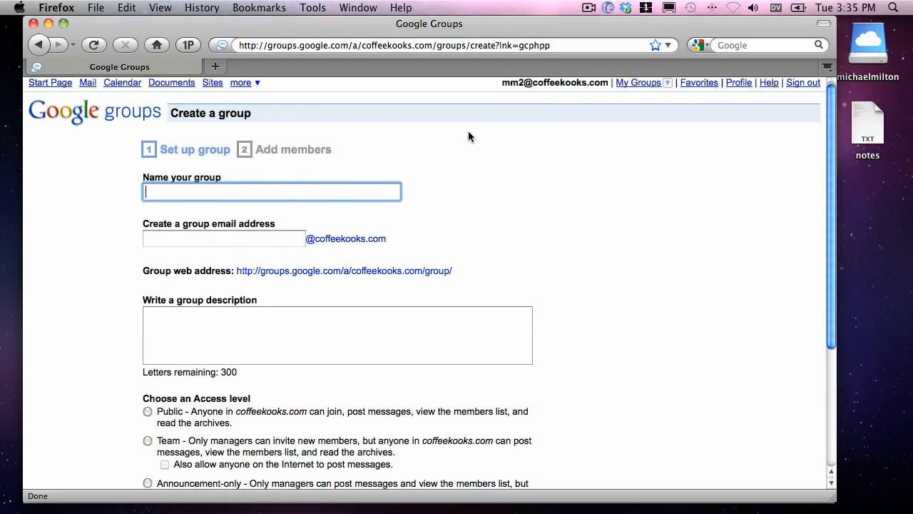
pyautogui.write('Fishing Enth')
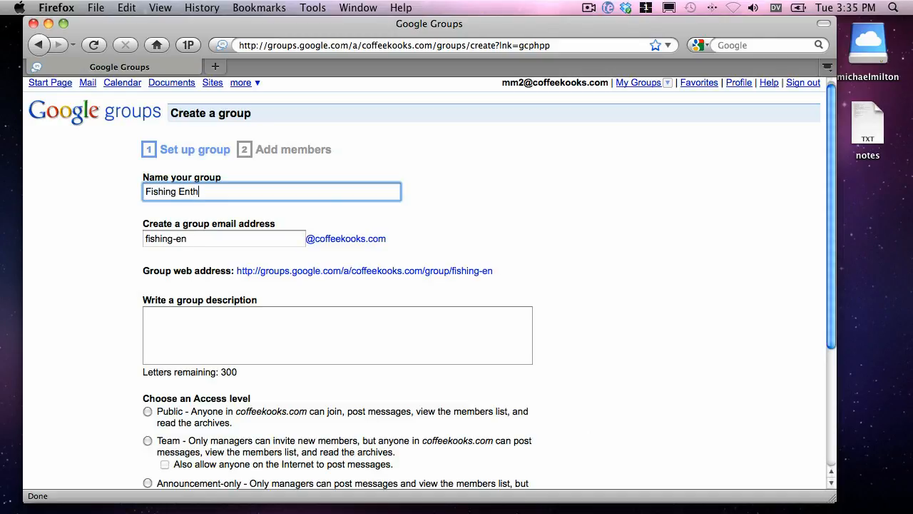
pyautogui.write('usiasts')
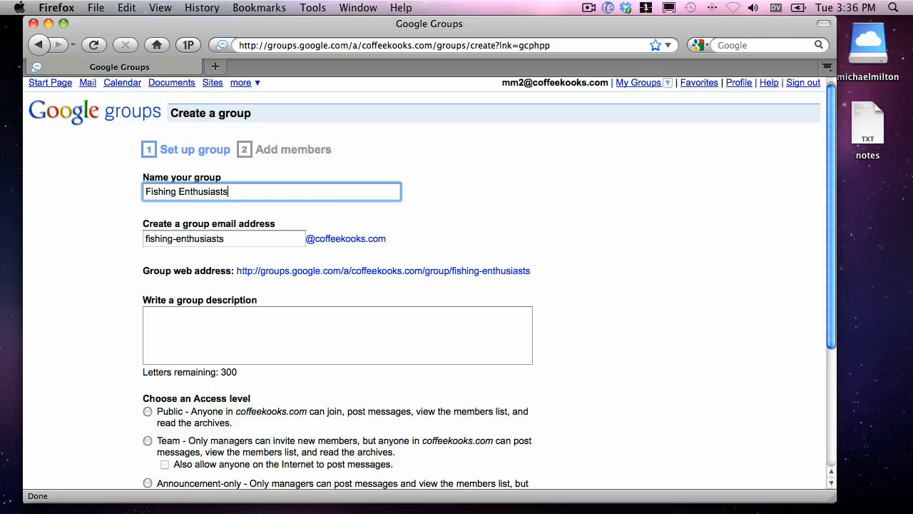
pyautogui.click(230, 238)
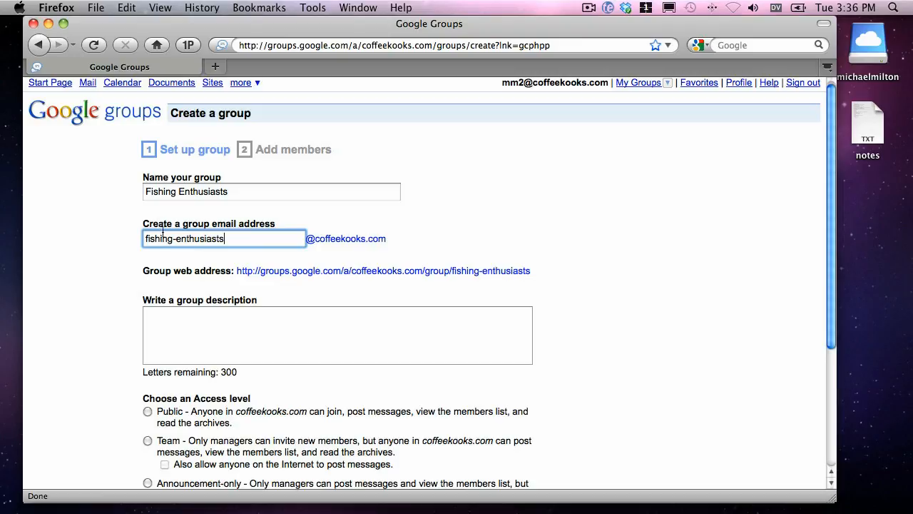
pyautogui.moveTo(173, 242); pyautogui.dragTo(244, 251)
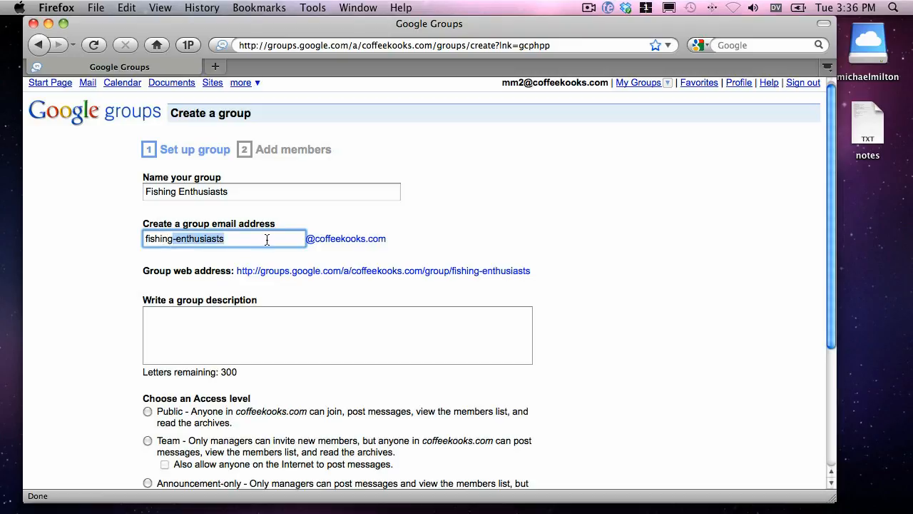
pyautogui.press('BackSpace')
pyautogui.scroll(-2, 558, 231)
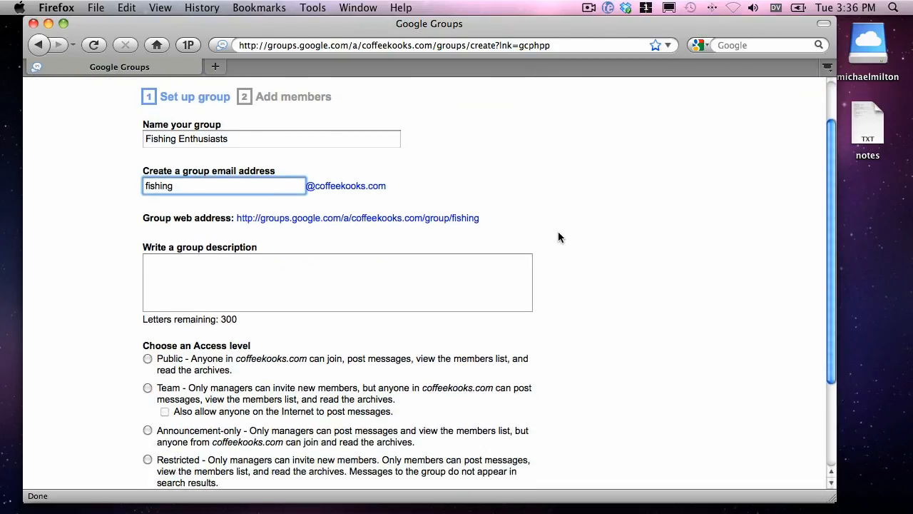
# Describe the group as "Here's a place for the fishermen of our group to chat." and set its access level to Public.
pyautogui.scroll(-2, 558, 237)
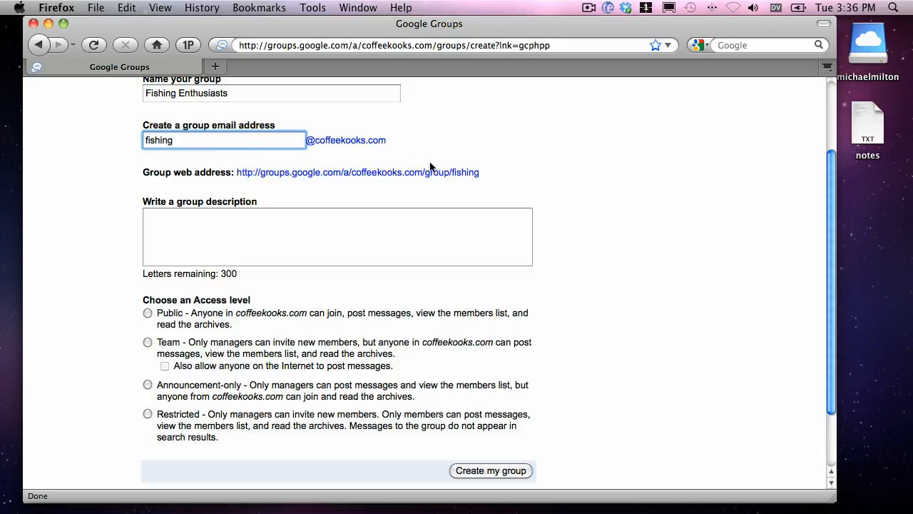
pyautogui.click(172, 239)
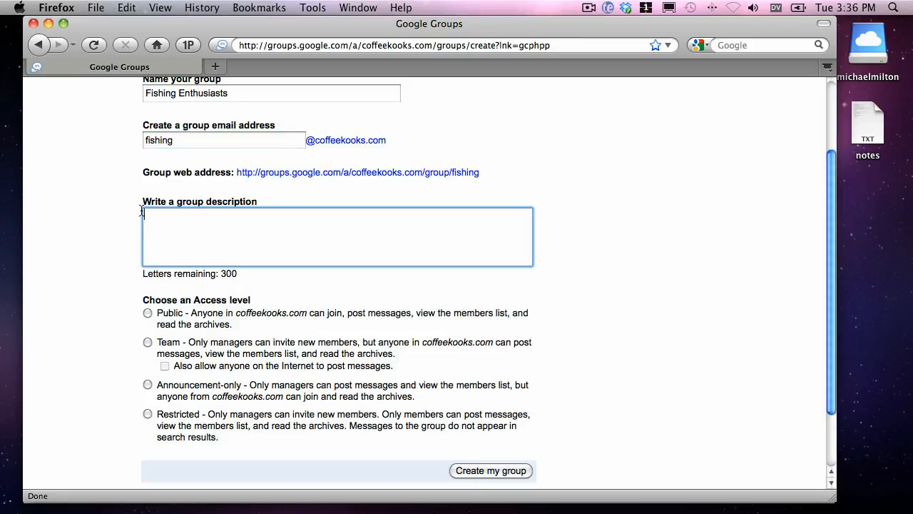
pyautogui.write("Here's a place for the")
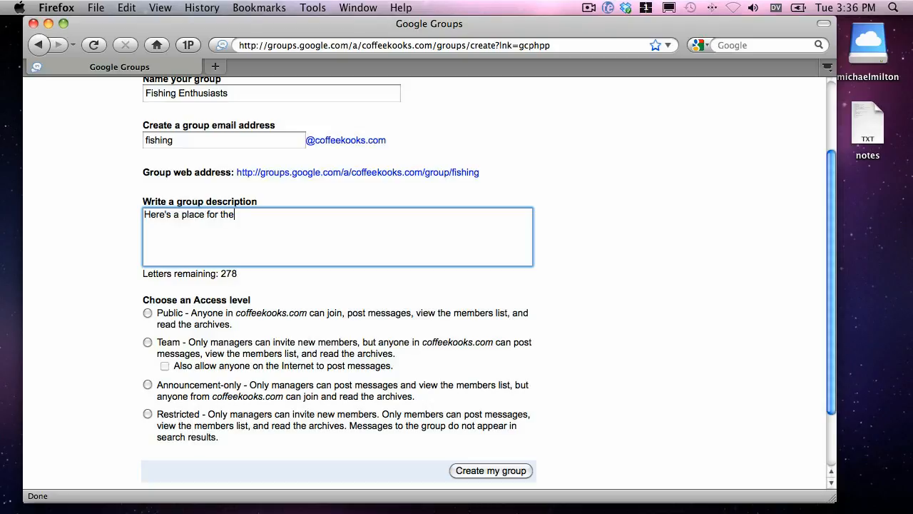
pyautogui.write(' fisherman of')
pyautogui.press('BackSpace')
pyautogui.press('BackSpace')
pyautogui.press('BackSpace')
pyautogui.press('BackSpace')
pyautogui.press('BackSpace')
pyautogui.press('BackSpace')
pyautogui.write('en of our')
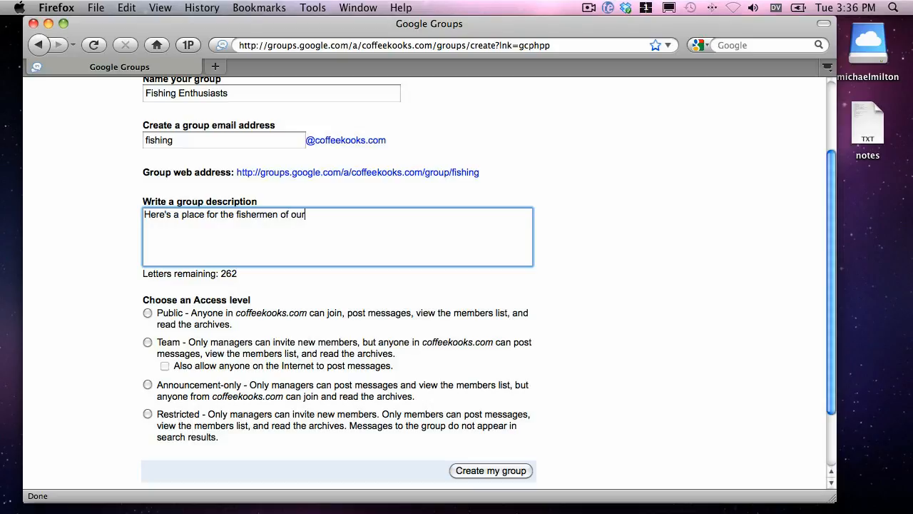
pyautogui.write(' group to chat.')
pyautogui.scroll(-1, 122, 350)
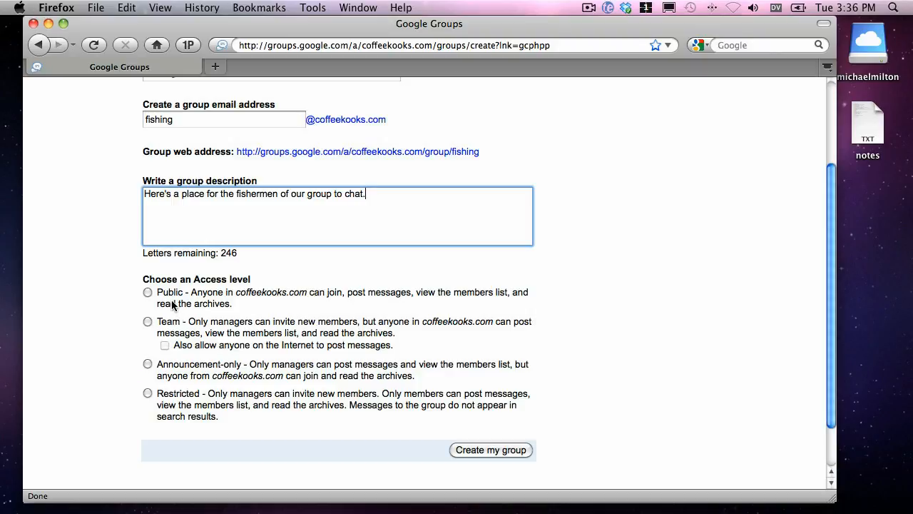
pyautogui.click(148, 293)
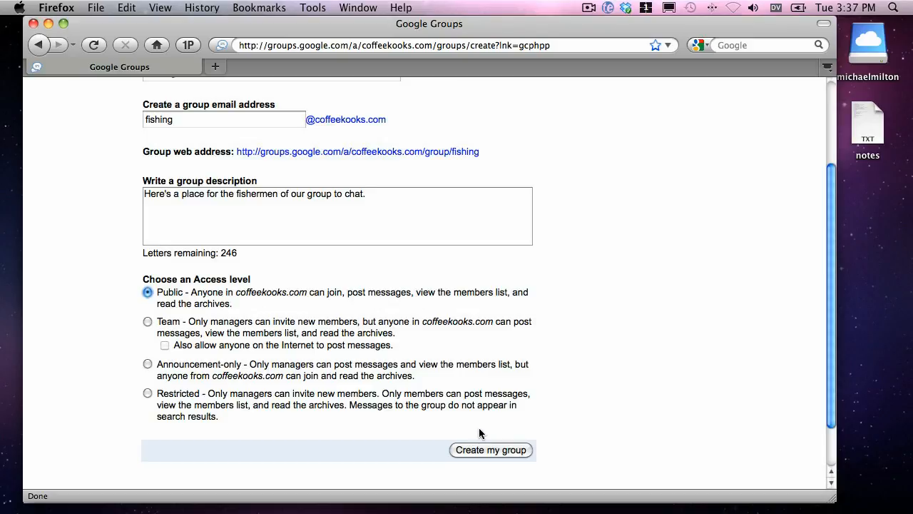
pyautogui.press('super+t')
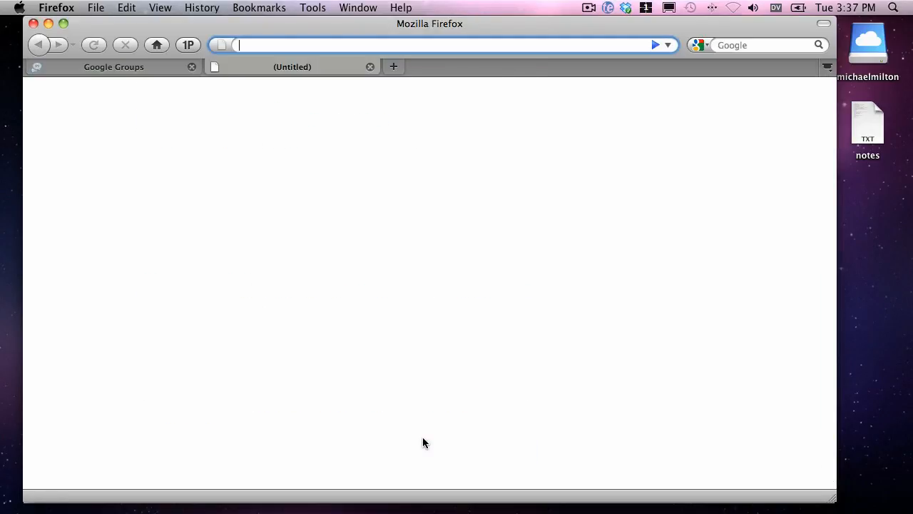
pyautogui.write('www.google.com/a/')
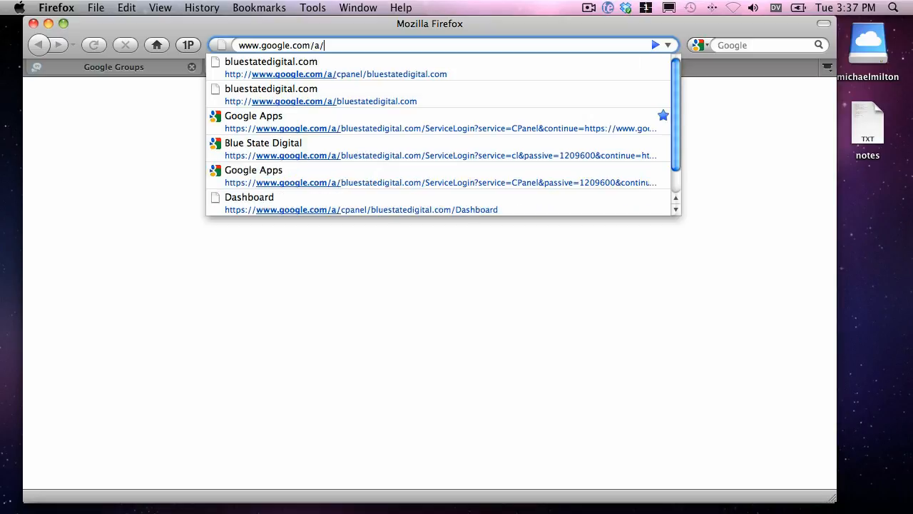
pyautogui.write('coffeekooks.')
pyautogui.press('BackSpace')
pyautogui.press('BackSpace')
pyautogui.press('BackSpace')
pyautogui.write('oks.com')
pyautogui.press('Return')
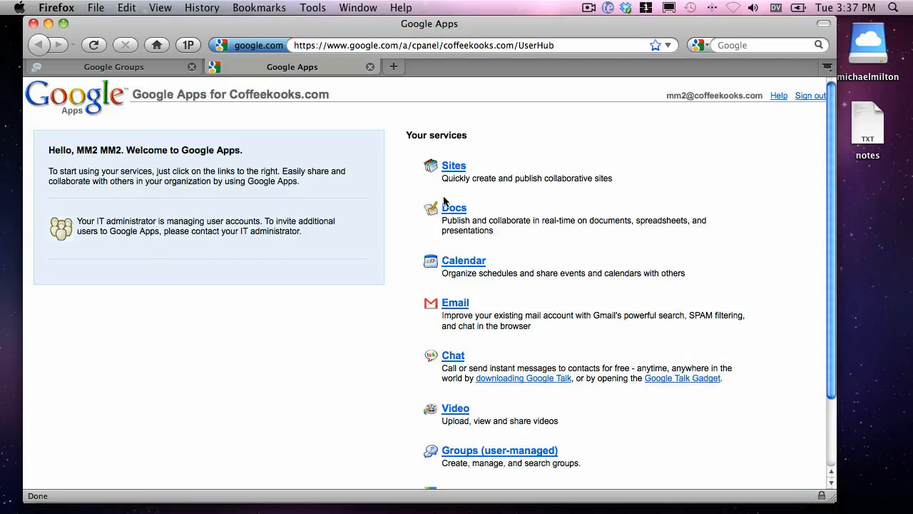
pyautogui.scroll(-1, 444, 201)
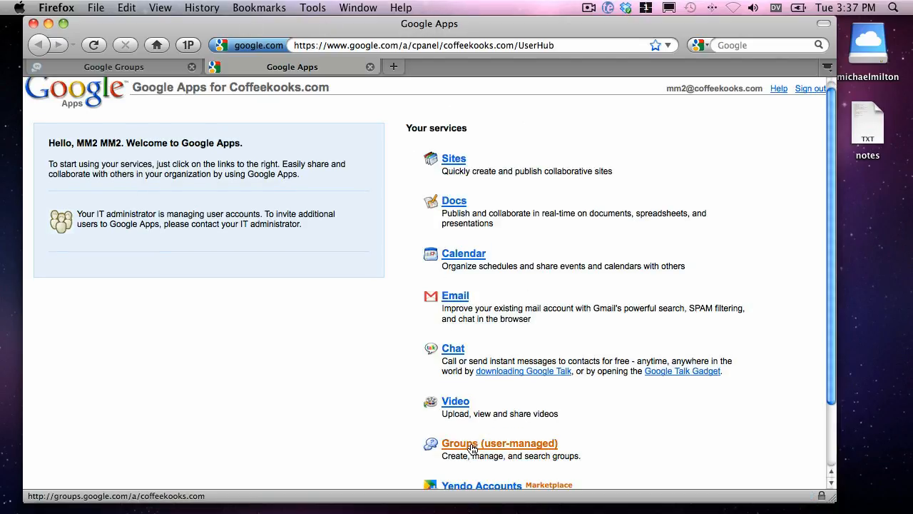
pyautogui.scroll(1, 404, 440)
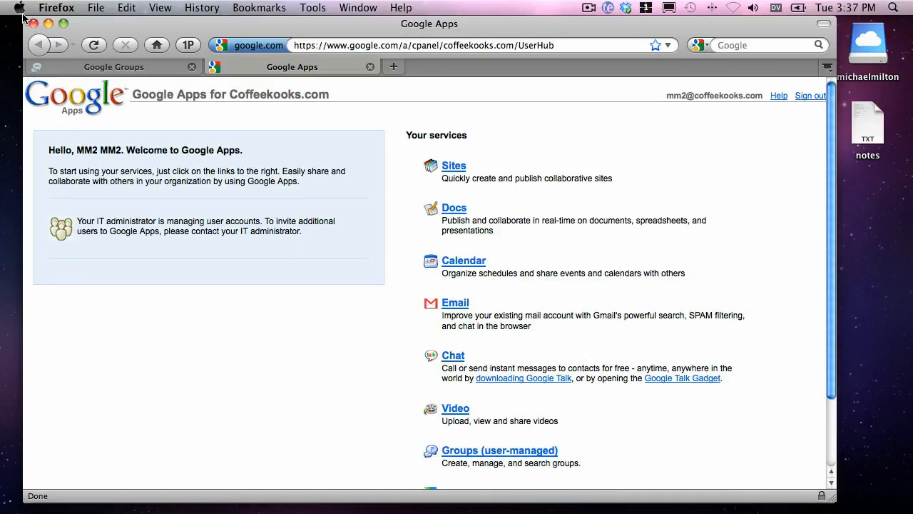
# Return to the Google Groups setup form and create the Fishing Enthusiasts group.
pyautogui.click(115, 68)
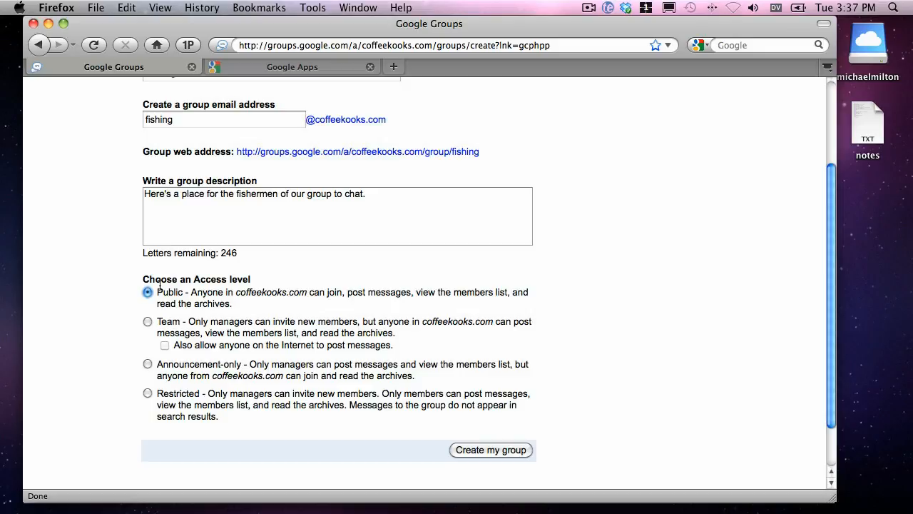
pyautogui.click(492, 450)
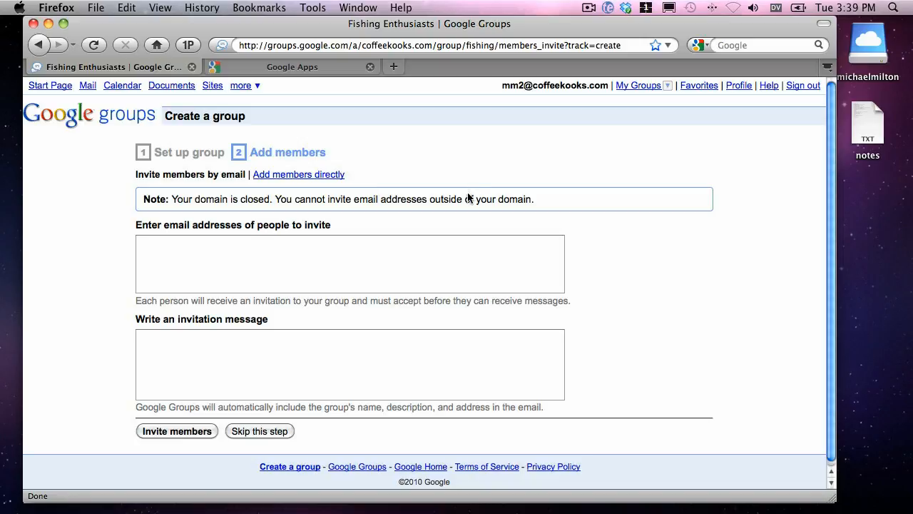
# Enter the four domain members suggested for "a" as people to invite by email.
pyautogui.click(243, 272)
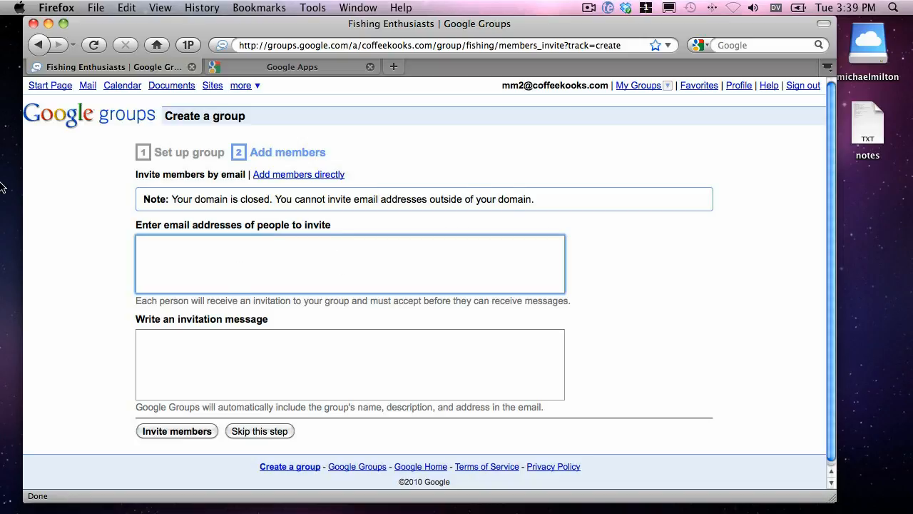
pyautogui.write('a')
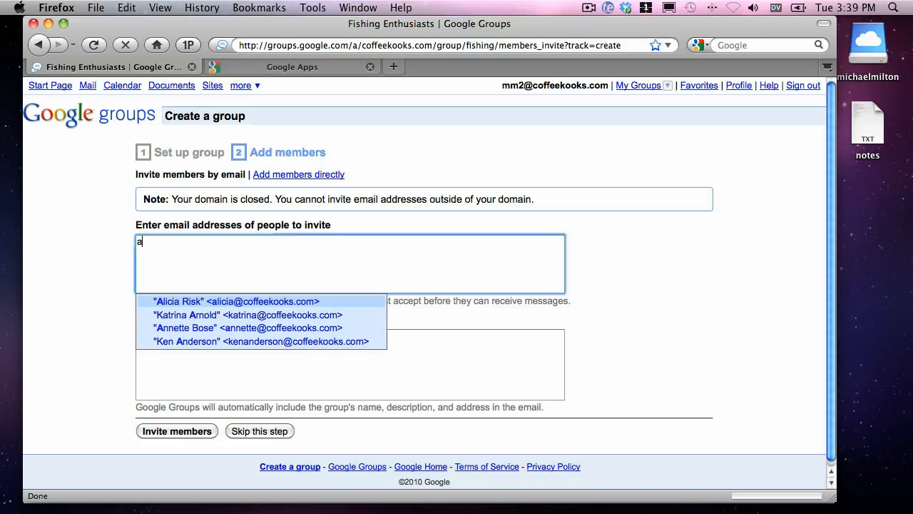
pyautogui.press('Return')
pyautogui.write('a')
pyautogui.press('Down')
pyautogui.press('Return')
pyautogui.write('a')
pyautogui.press('Down')
pyautogui.press('Return')
pyautogui.write('a')
pyautogui.press('Down')
pyautogui.press('Down')
pyautogui.press('Return')
# Extend the invitation list with five more domain members, using the suggestions for "br", "mi" and "mm".
pyautogui.write('br')
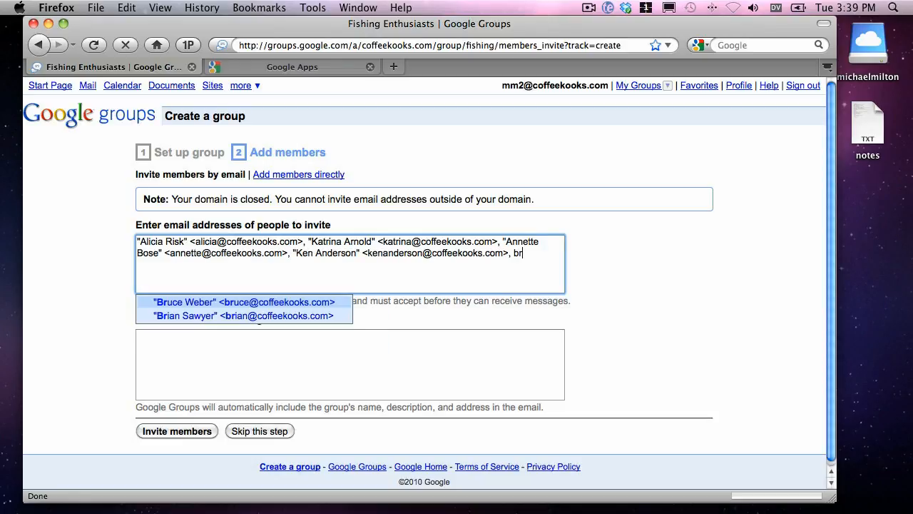
pyautogui.press('Down')
pyautogui.press('Return')
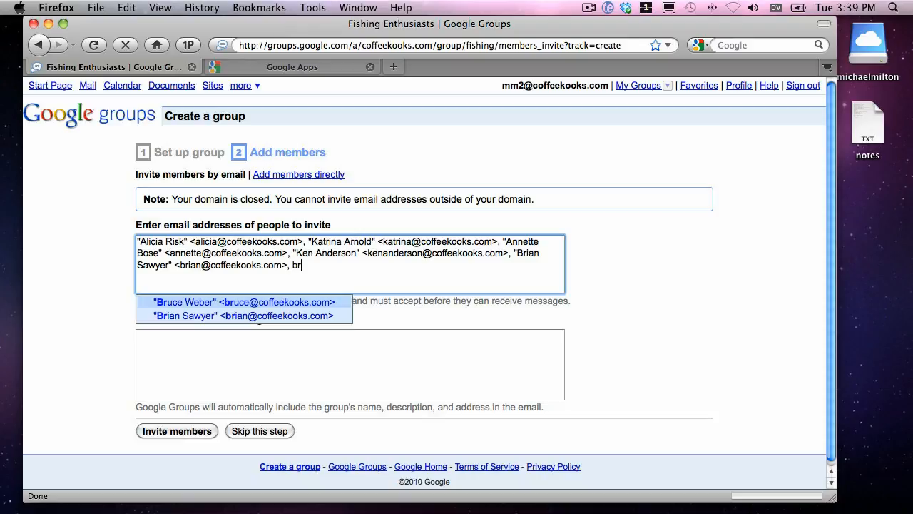
pyautogui.press('Return')
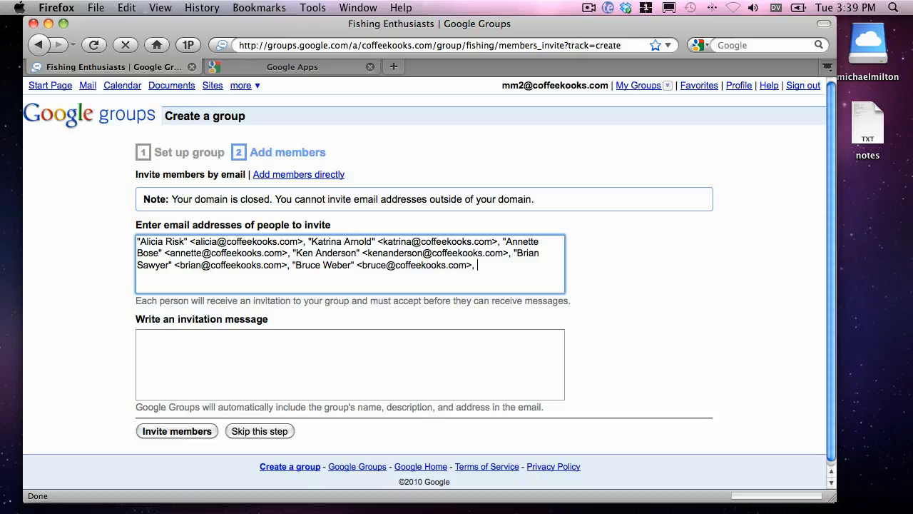
pyautogui.write('mi')
pyautogui.press('Down')
pyautogui.press('Return')
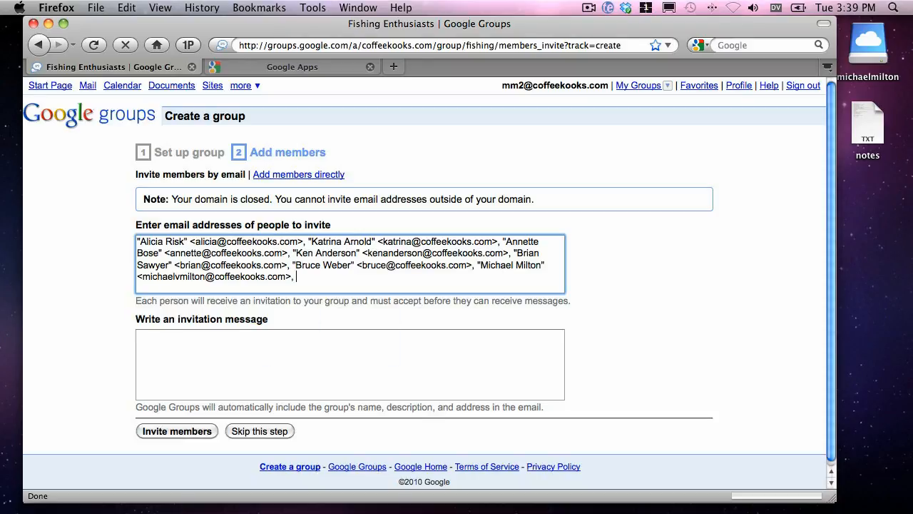
pyautogui.write('mi')
pyautogui.press('Down')
pyautogui.press('Return')
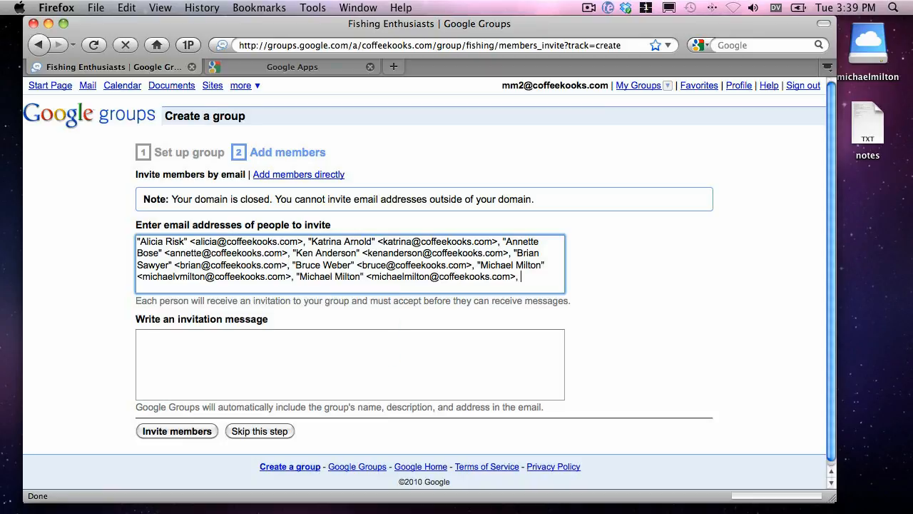
pyautogui.write('mm')
pyautogui.press('Return')
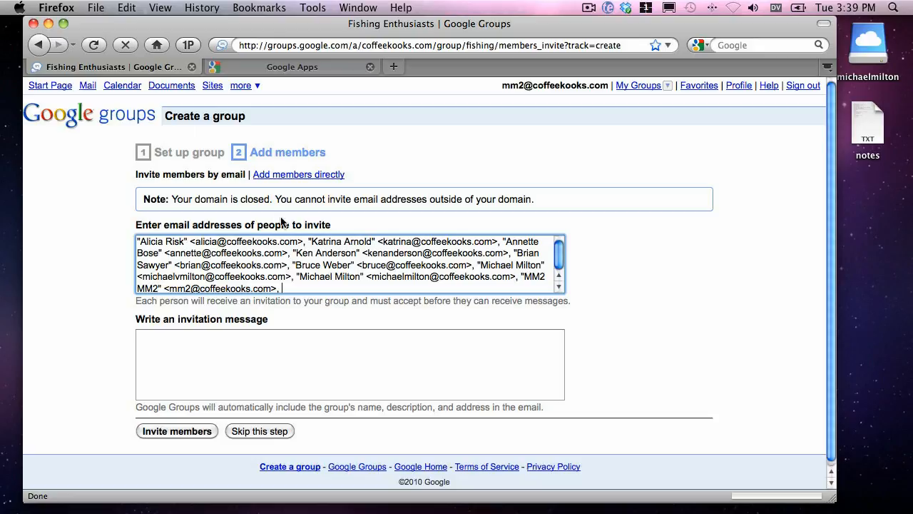
# Try to copy the invitation address list into the form for adding members directly.
pyautogui.press('super+a')
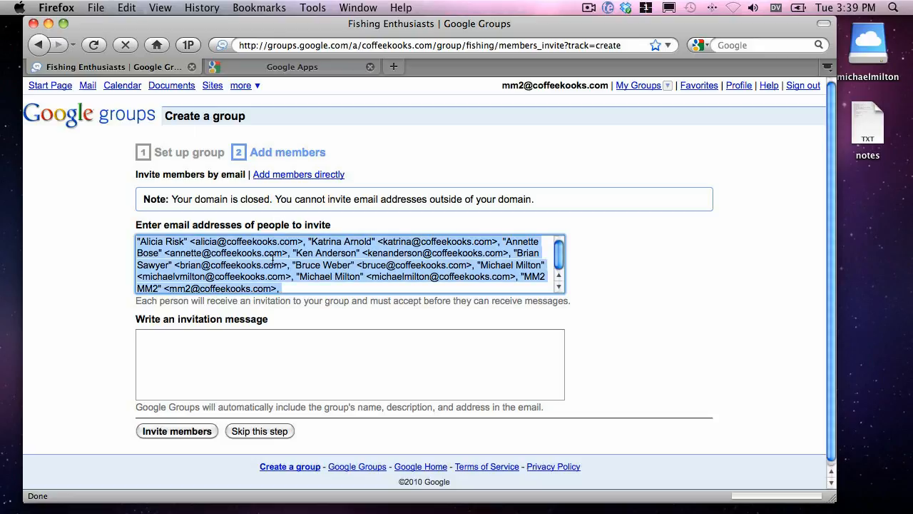
pyautogui.click(316, 175)
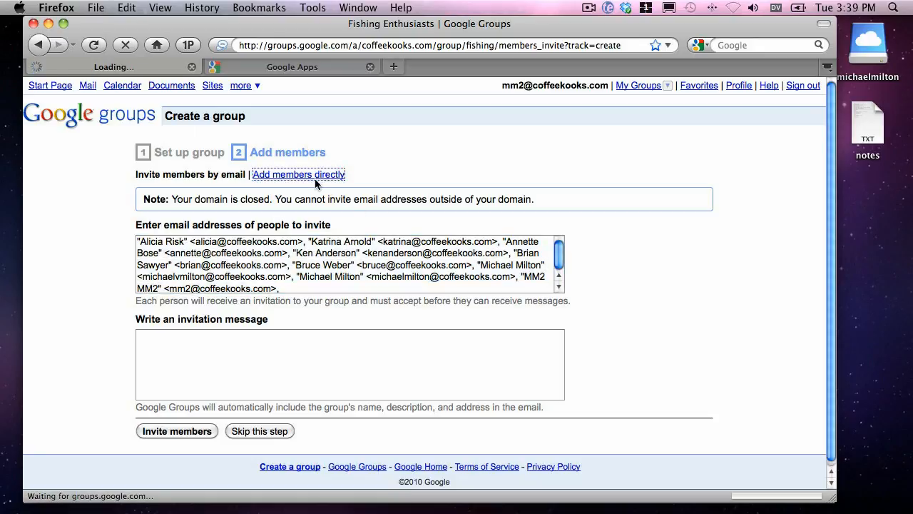
pyautogui.click(302, 250)
pyautogui.write('http://groups.google.com/a/coffeekooks.com')
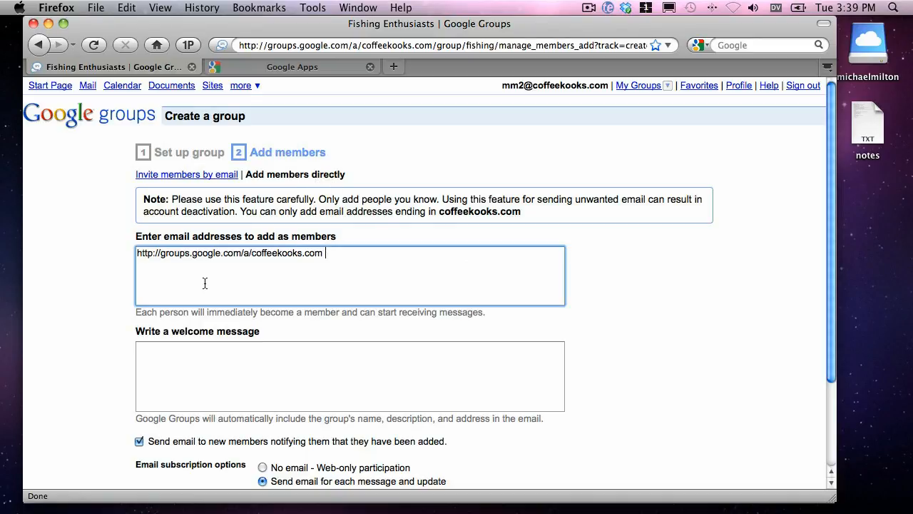
pyautogui.click(190, 175)
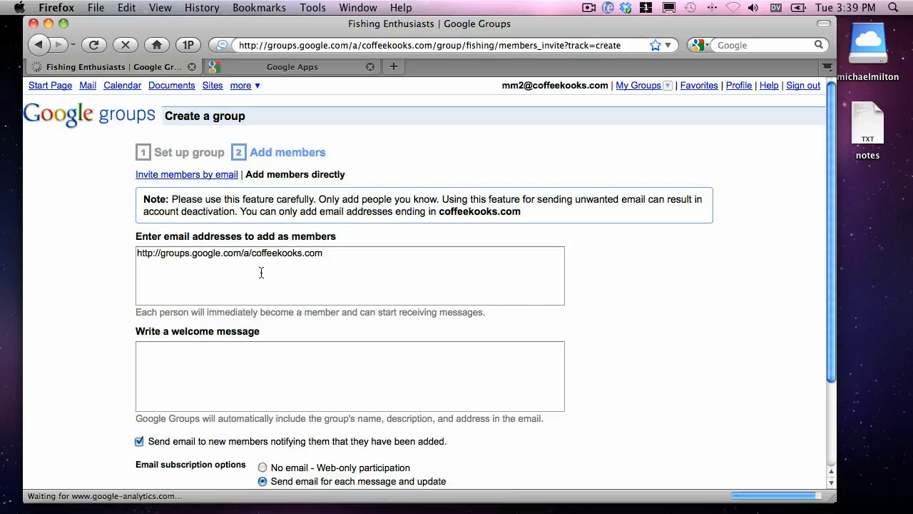
# Switch to adding members directly and enter the first domain member suggested for "a".
pyautogui.click(264, 176)
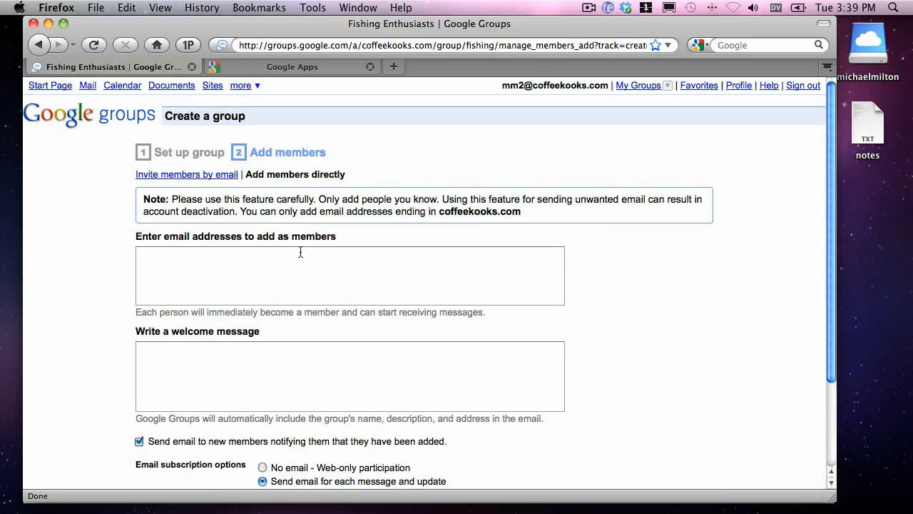
pyautogui.click(301, 251)
pyautogui.write('http://groups.google.com/a/coffeekooks.com')
pyautogui.press('super+a')
pyautogui.write('a')
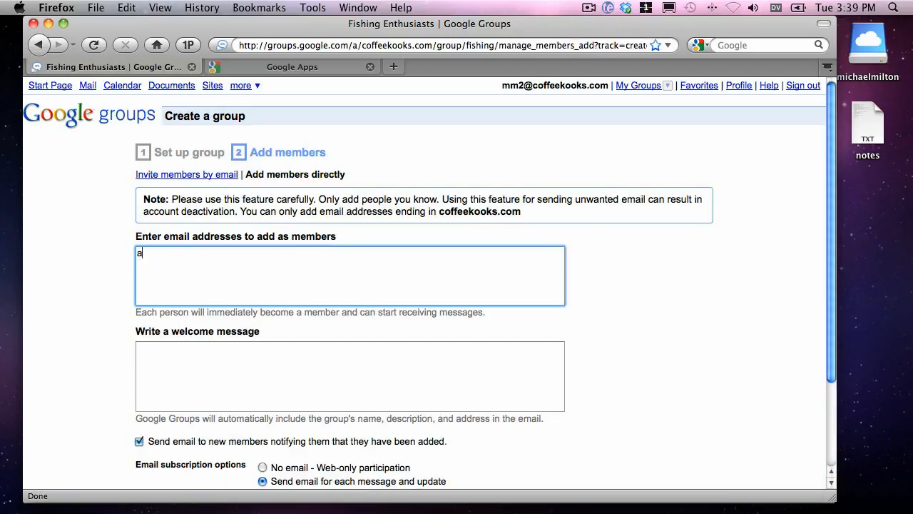
pyautogui.write('a')
pyautogui.press('BackSpace')
pyautogui.press('Down')
pyautogui.write('a')
pyautogui.press('BackSpace')
pyautogui.press('Return')
# Add the domain members' addresses found with "m" and "michael", plus the second suggestion for "br", to the new members.
pyautogui.write('m>, m')
pyautogui.press('Down')
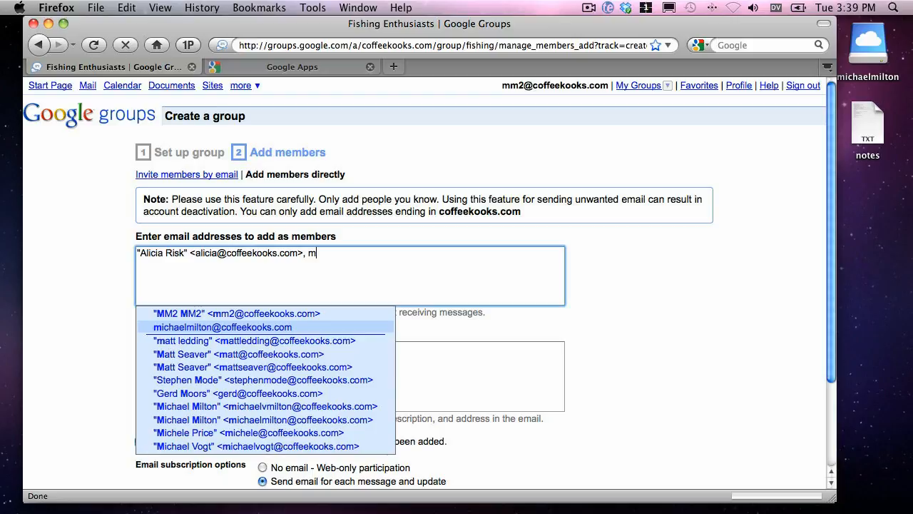
pyautogui.press('Return')
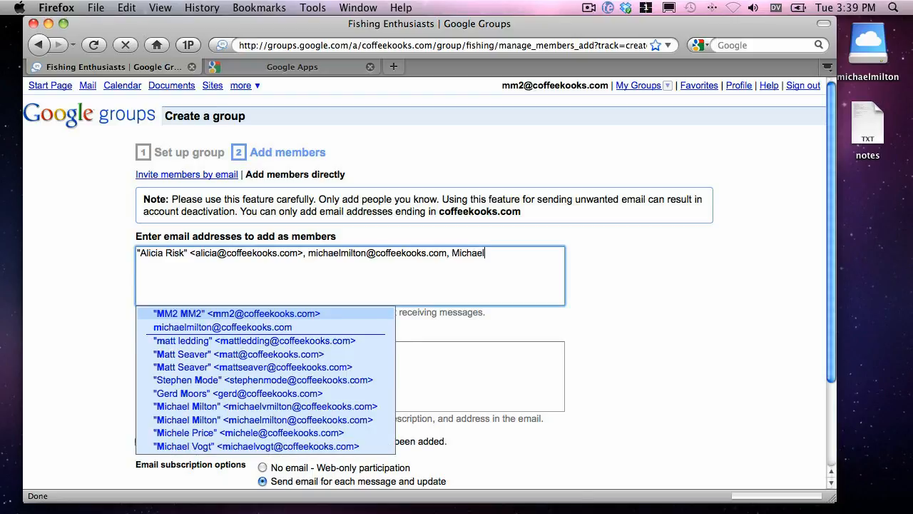
pyautogui.press('Return')
pyautogui.write('br')
pyautogui.press('Down')
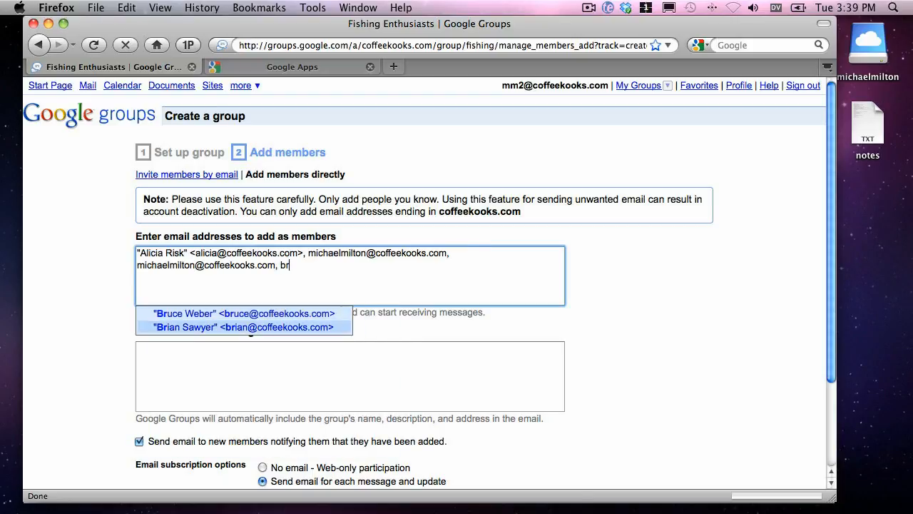
pyautogui.press('Return')
# Write the welcome message "Welcome to our new group!" and add the listed people as members.
pyautogui.click(213, 386)
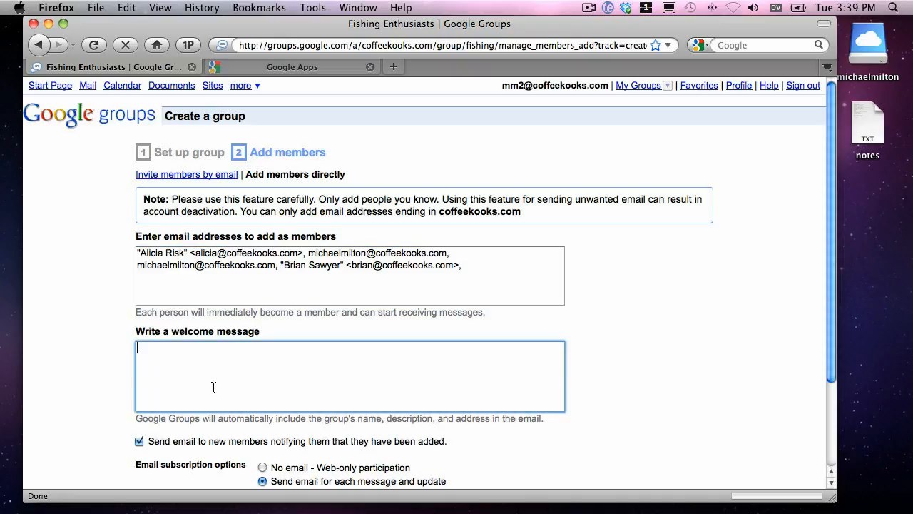
pyautogui.write('Welcome to our new group!')
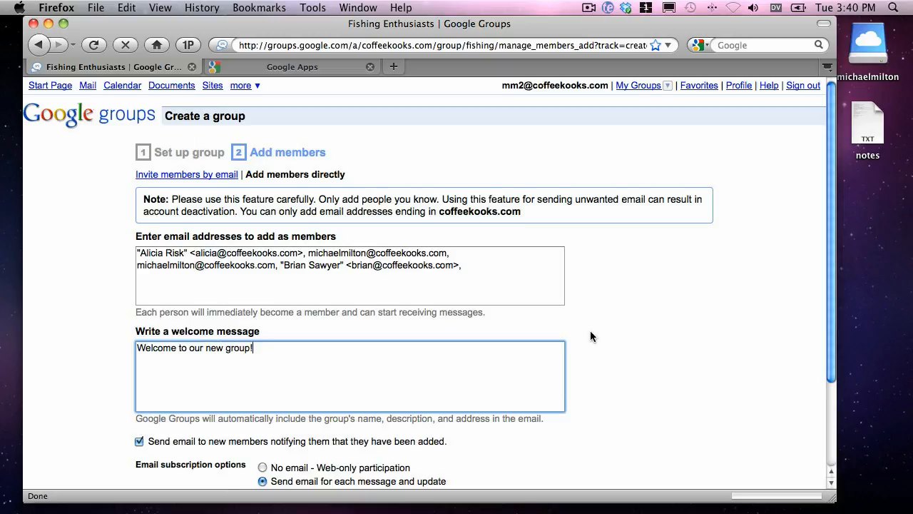
pyautogui.scroll(-3, 571, 332)
pyautogui.scroll(-2, 546, 333)
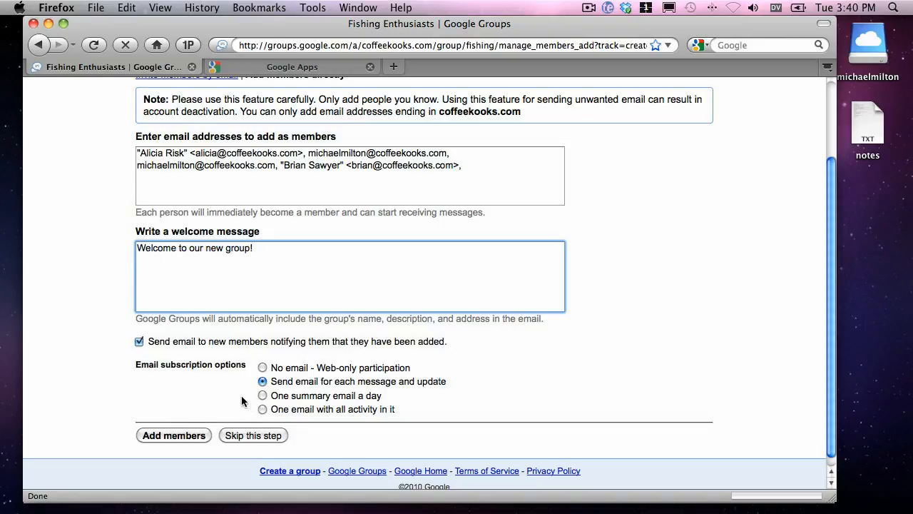
pyautogui.click(185, 439)
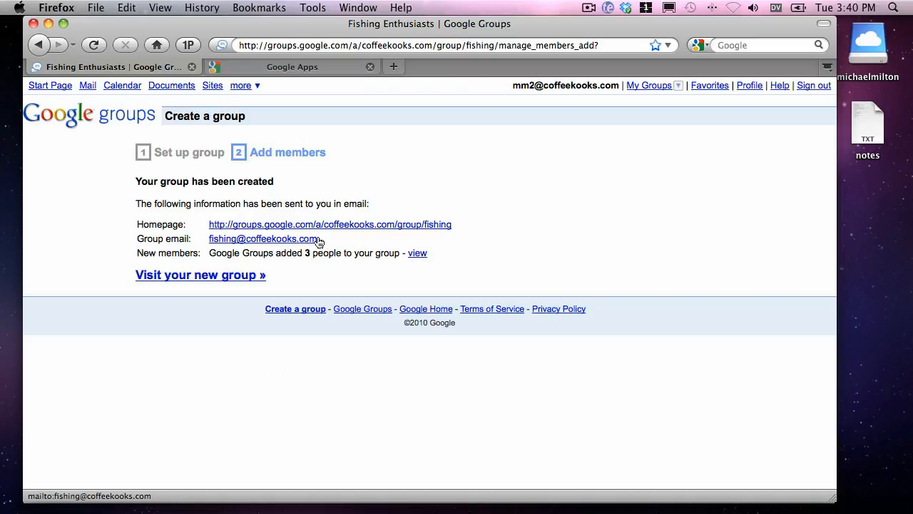
# Check the new group's email address and visit the Fishing Enthusiasts group page.
pyautogui.moveTo(319, 240); pyautogui.dragTo(209, 243)
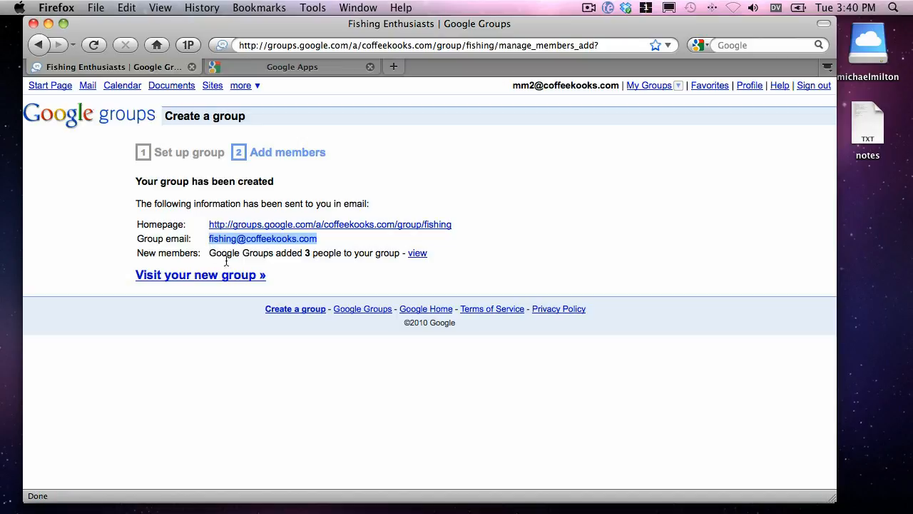
pyautogui.click(291, 261)
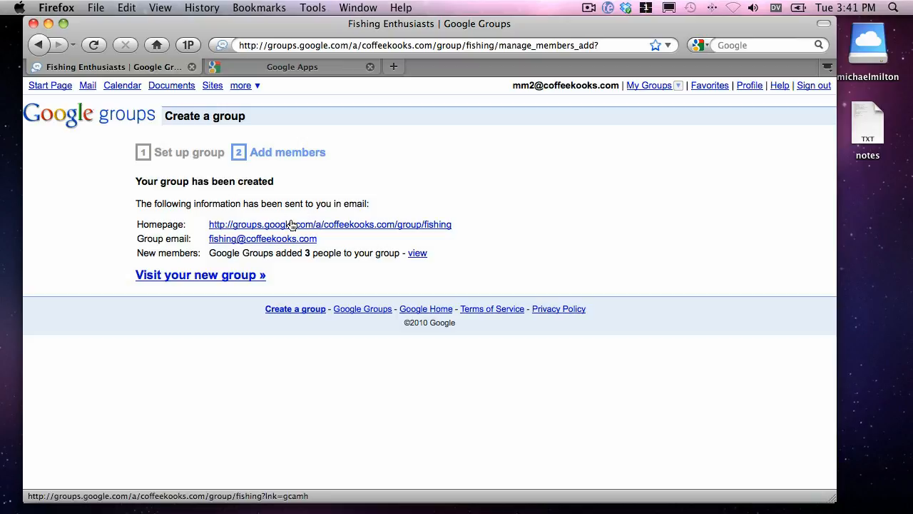
pyautogui.click(258, 279)
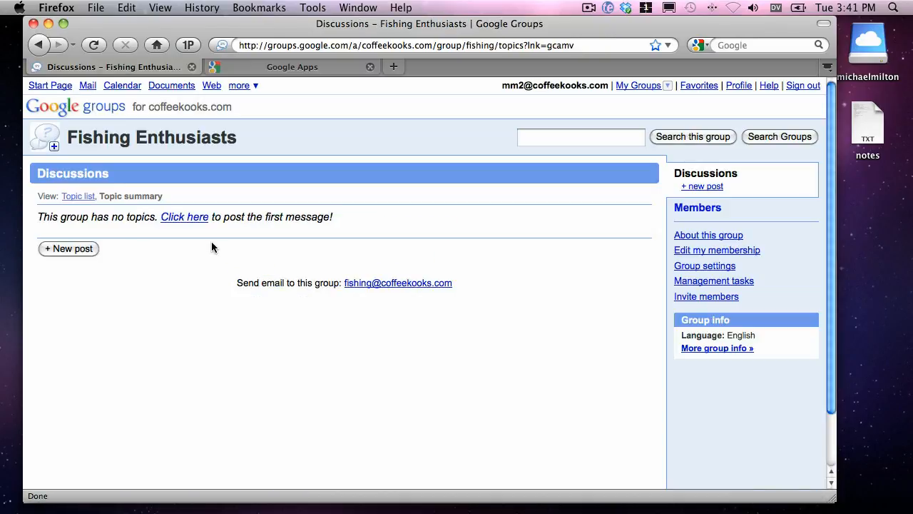
# Post the group's first message with the subject "Welcome everyone!" and the text "This is exciting.".
pyautogui.click(191, 222)
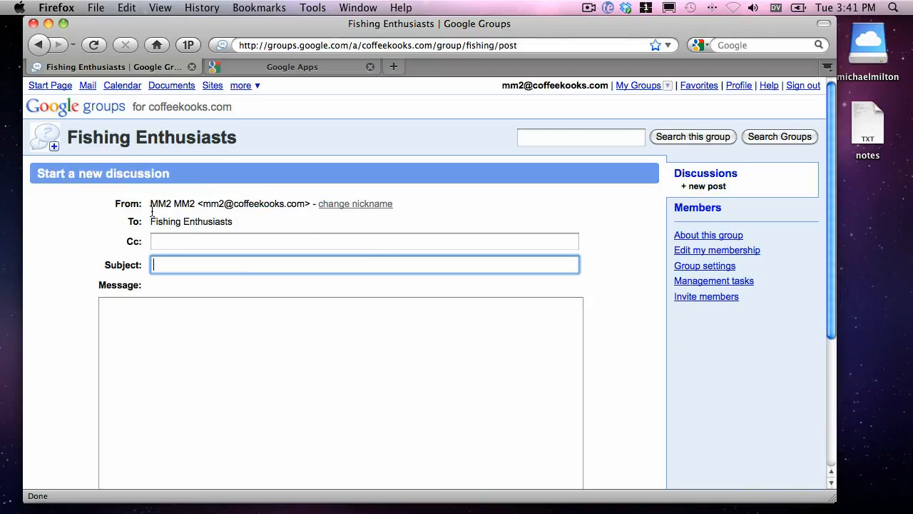
pyautogui.write('W')
pyautogui.press('BackSpace')
pyautogui.write('Welcome everyone!')
pyautogui.press('Tab')
pyautogui.write('This is exciting.')
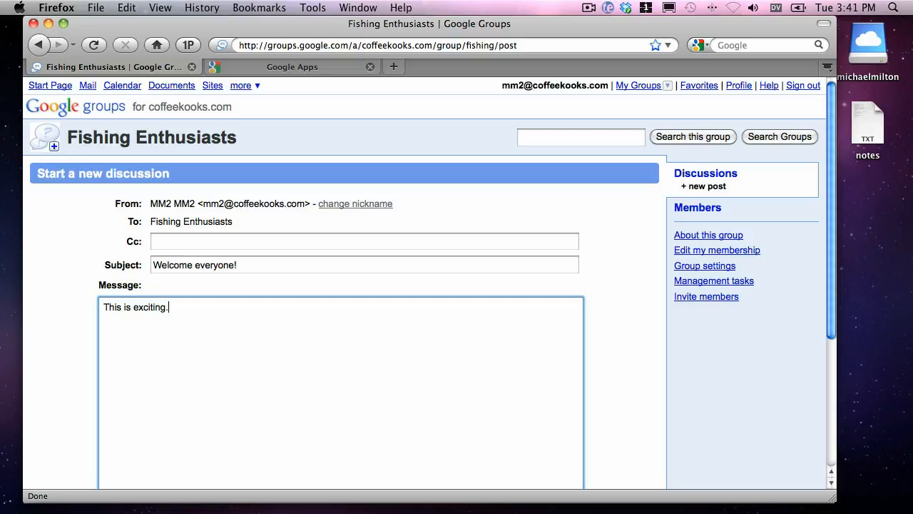
pyautogui.scroll(-5, 399, 292)
pyautogui.click(137, 372)
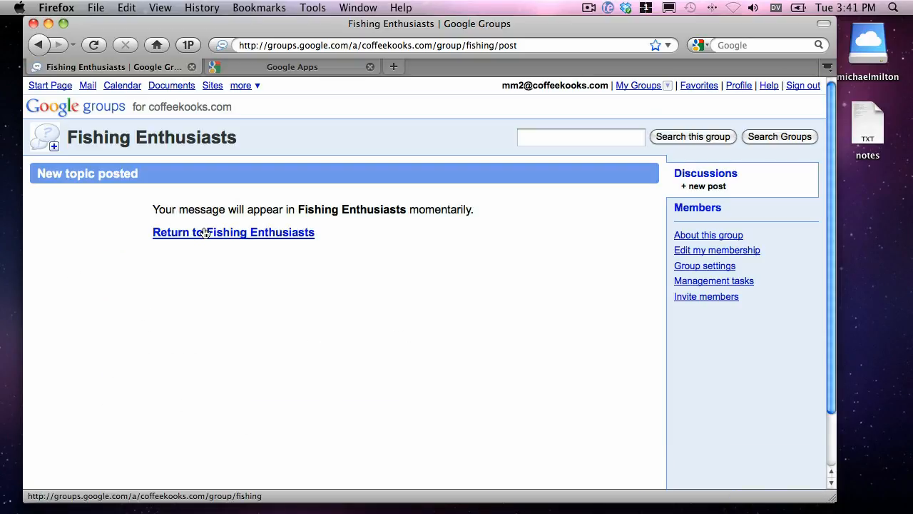
# Return to the group, open the "Let's Go Fishing" topic and send the reply "me too".
pyautogui.click(206, 232)
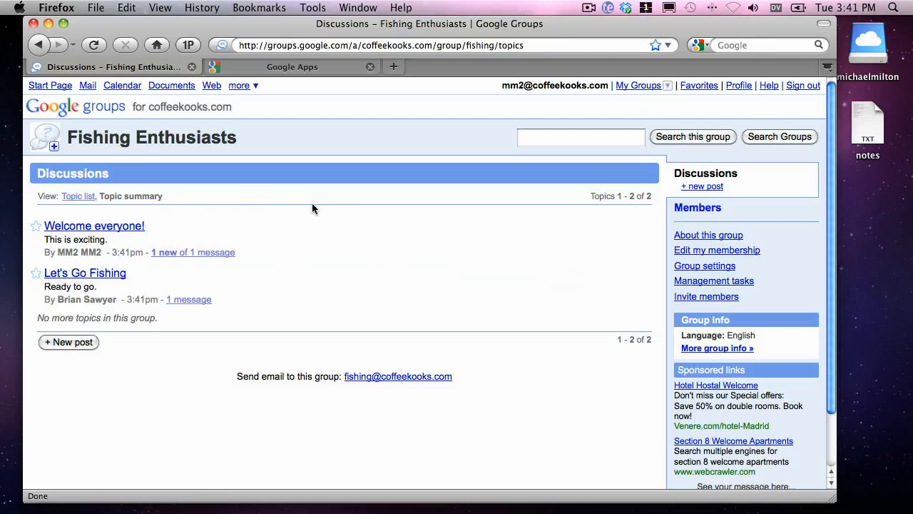
pyautogui.click(79, 278)
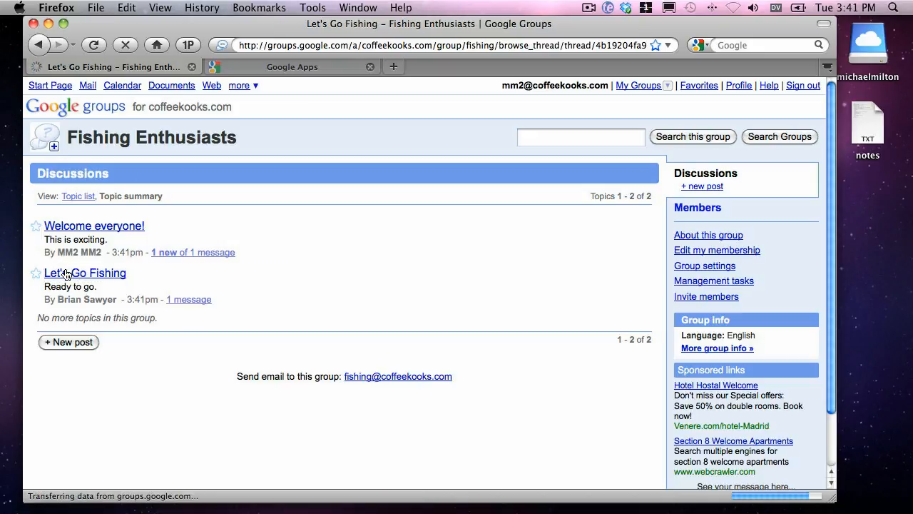
pyautogui.click(51, 248)
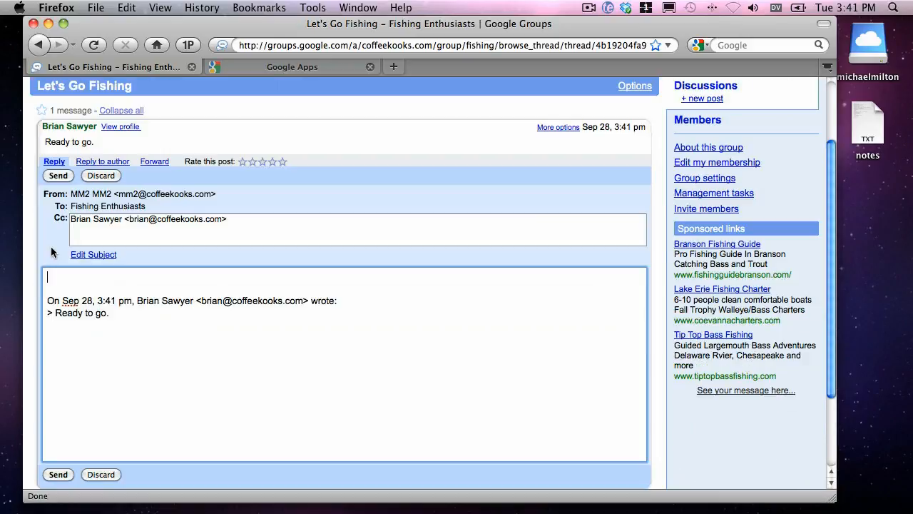
pyautogui.write('me too')
pyautogui.click(56, 176)
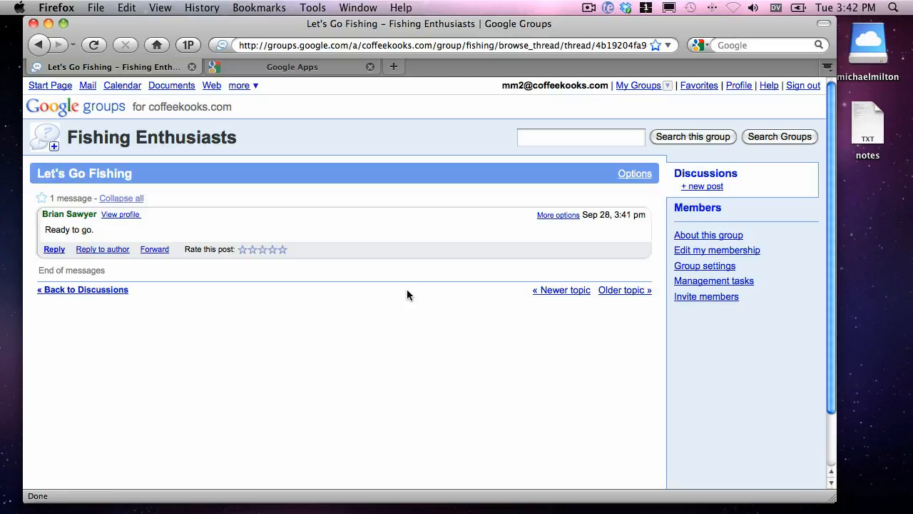
# Go back to the Fishing Enthusiasts discussions and refresh the topic list.
pyautogui.click(92, 141)
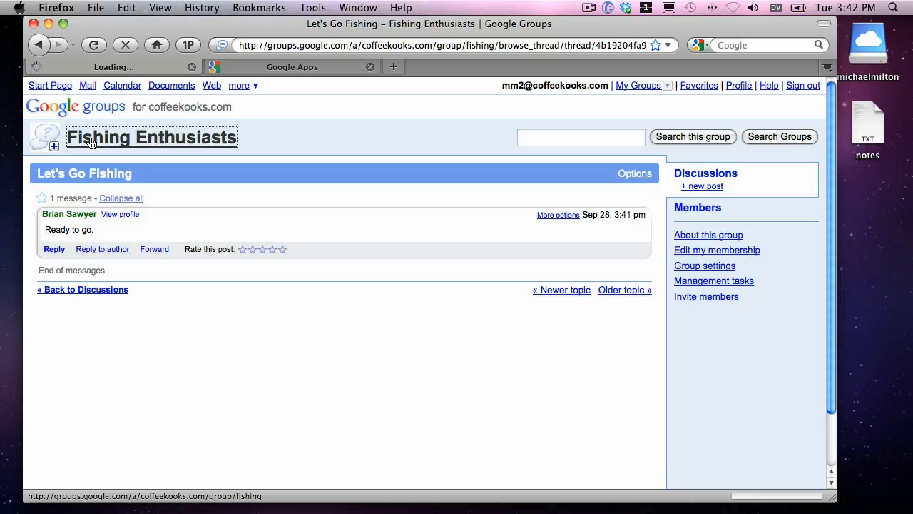
pyautogui.scroll(-1, 173, 293)
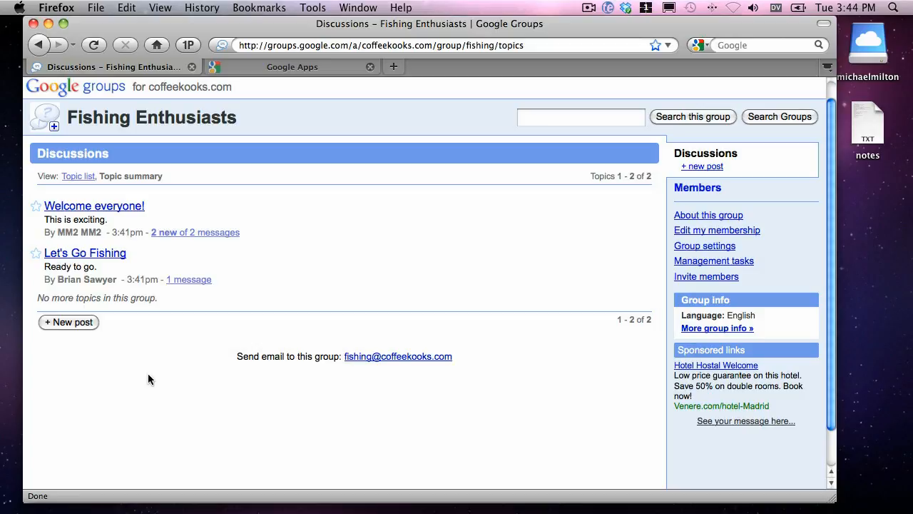
pyautogui.press('super+r')
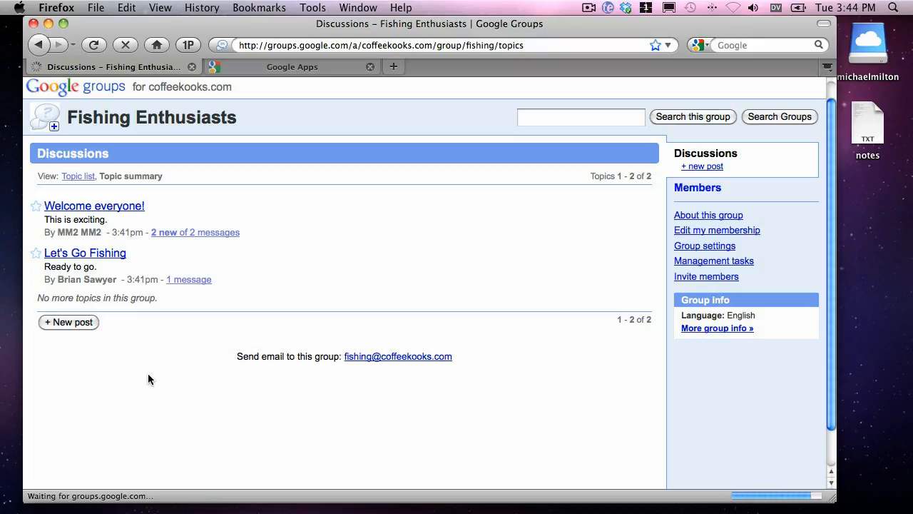